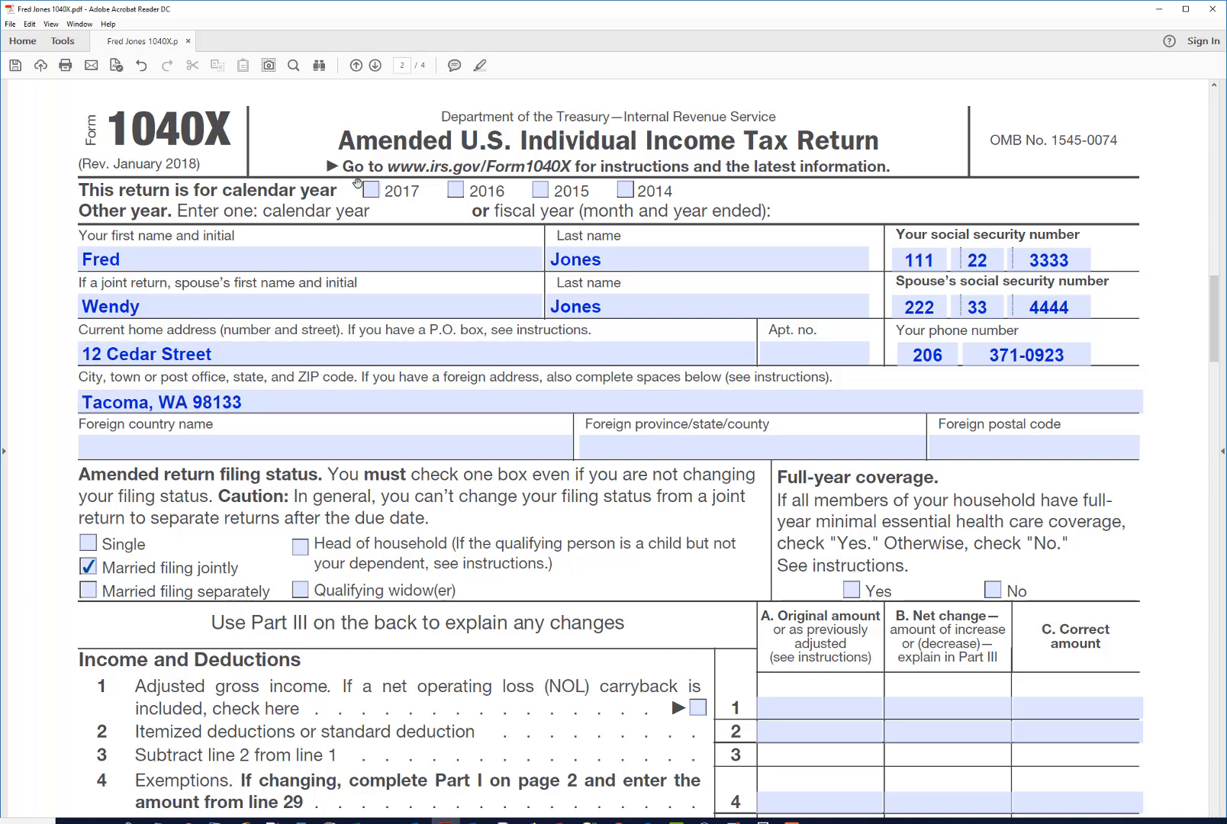
- Mark the amended return for calendar year 2017 and answer Yes to full-year health care coverage
click(371, 190)
click(96, 568)
click(850, 590)
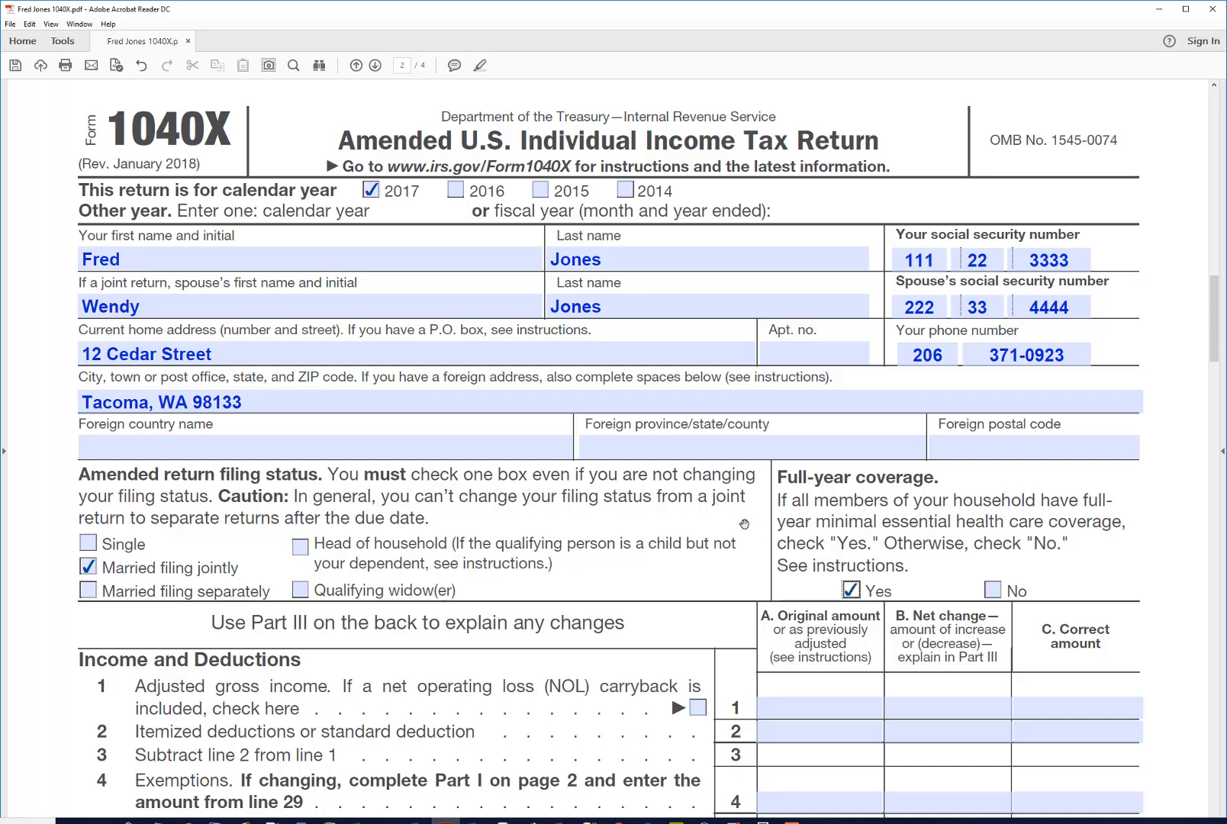
- Enter 75000 as the original adjusted gross income on line 1, column A
drag(1221, 302, 1217, 345)
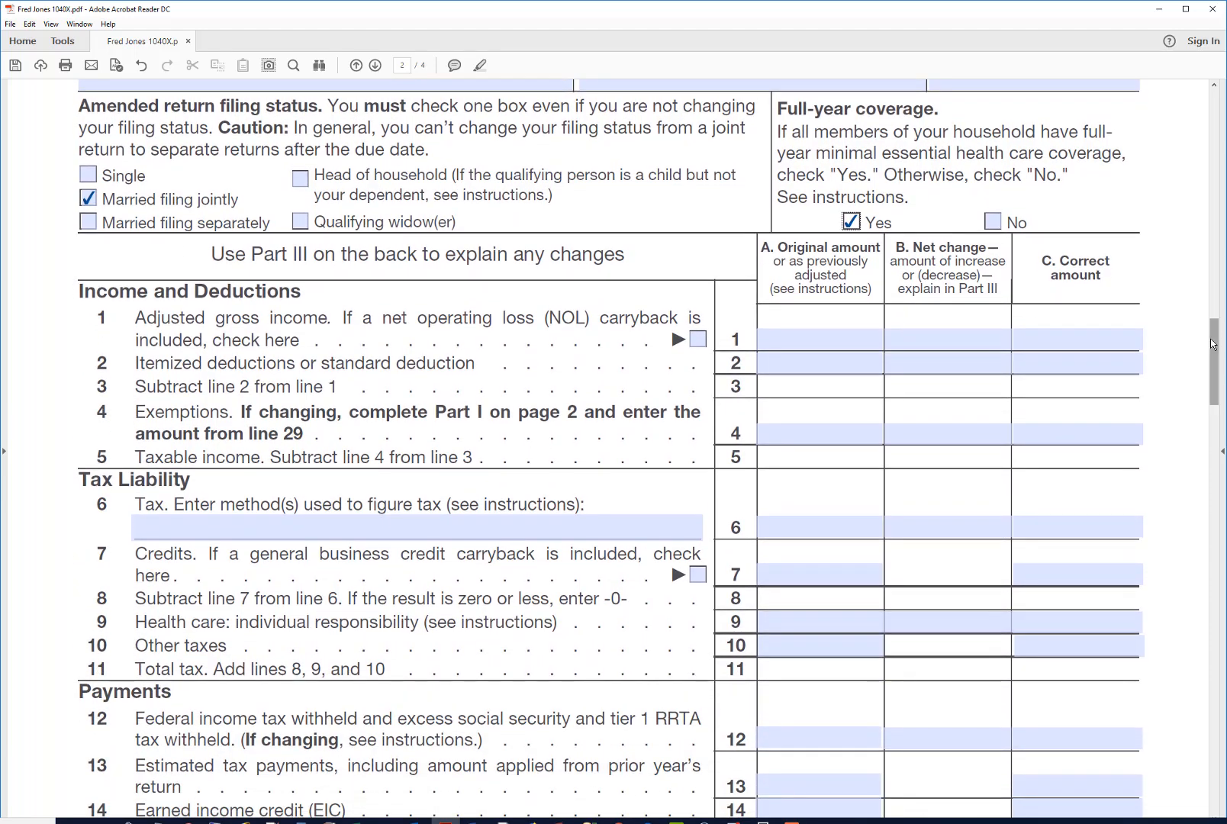
click(910, 341)
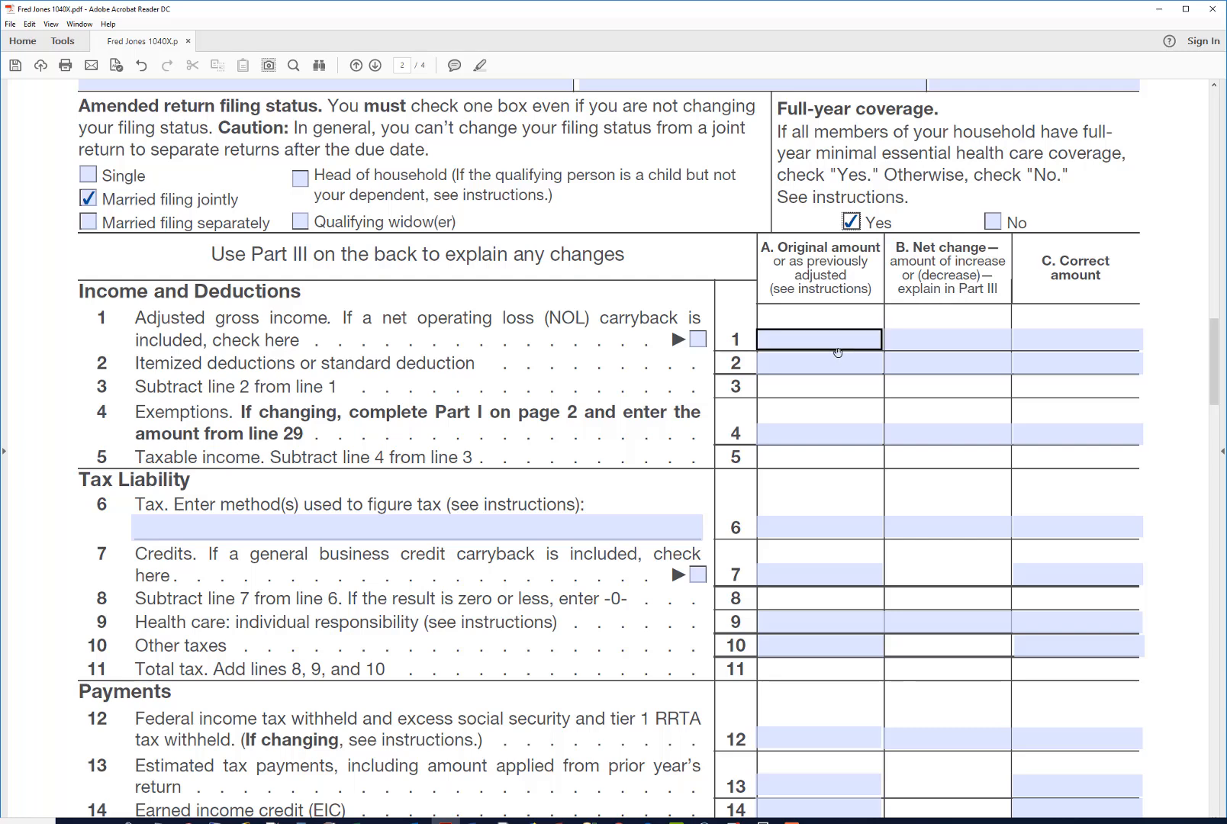
click(836, 339)
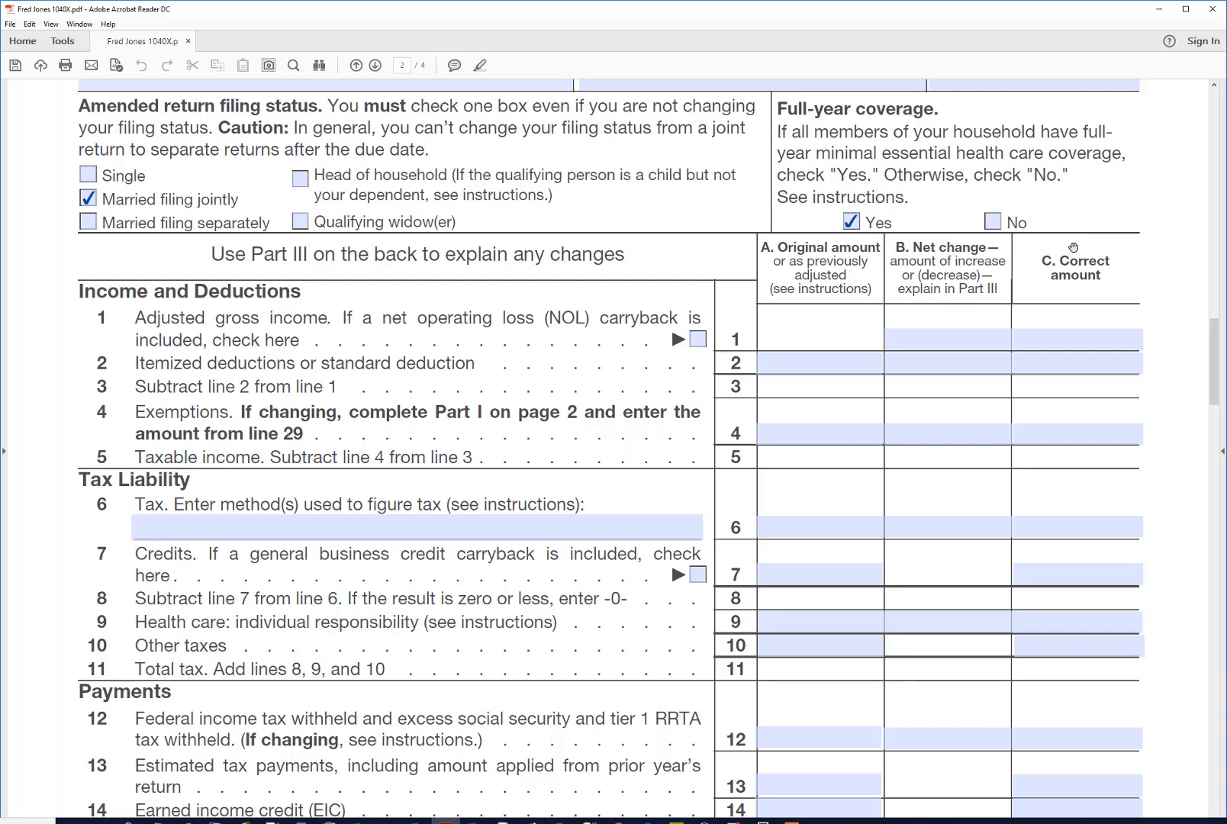
text(75000)
key(Tab)
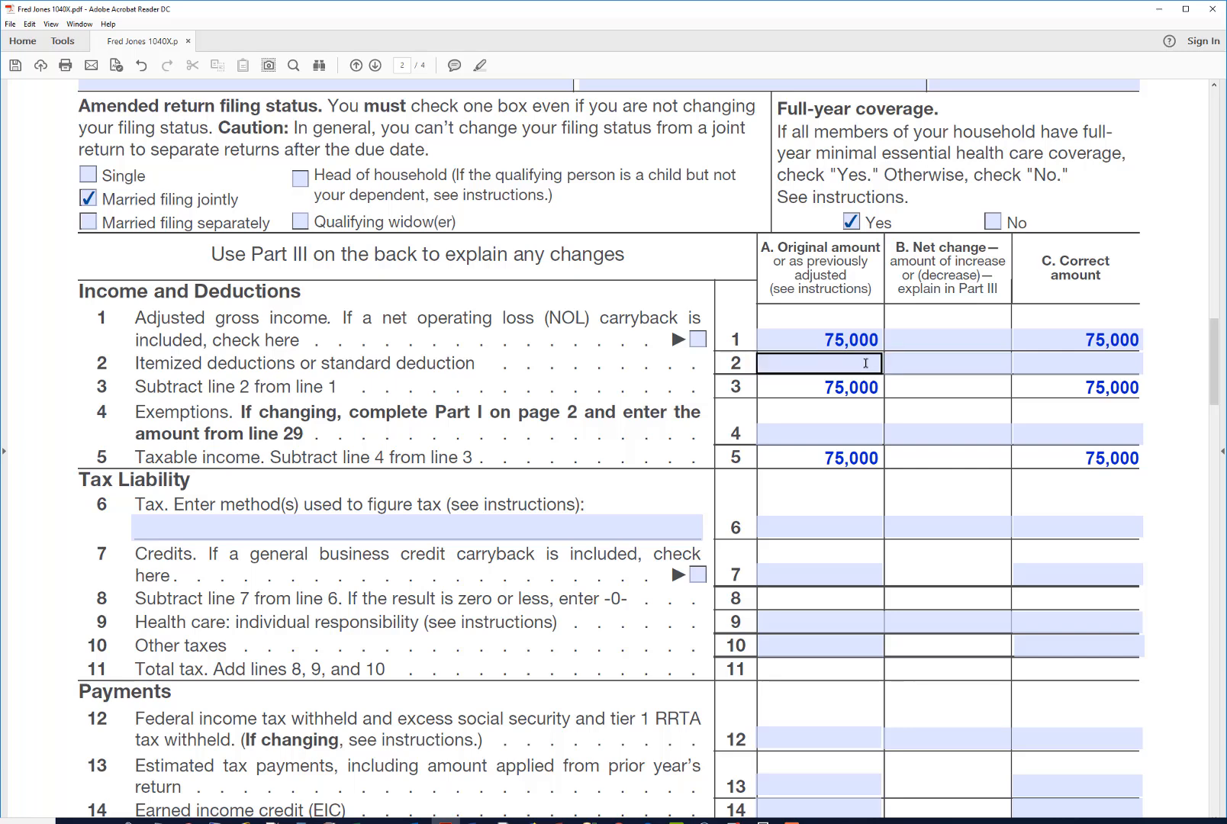
- Fill in column A with 12700 for the line 2 deduction and 12150 for the line 4 exemptions
click(866, 362)
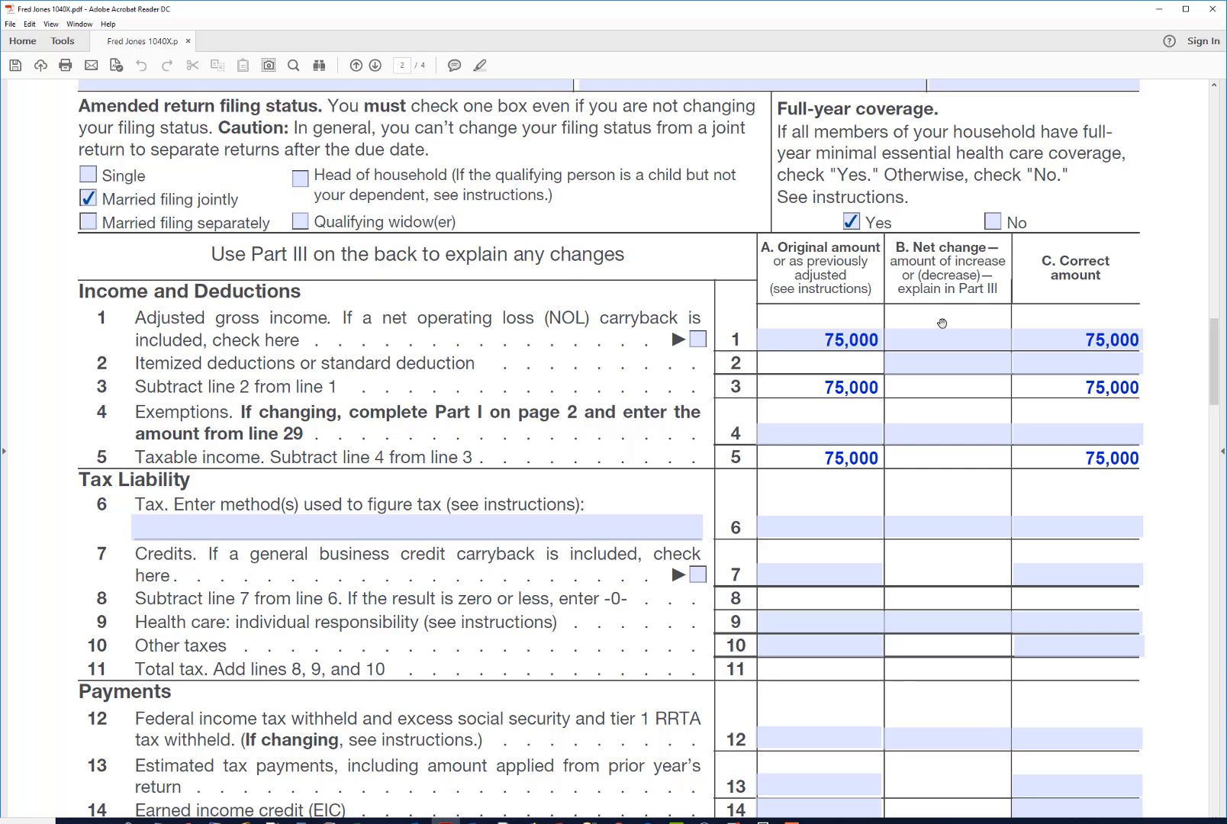
text(12700)
click(942, 323)
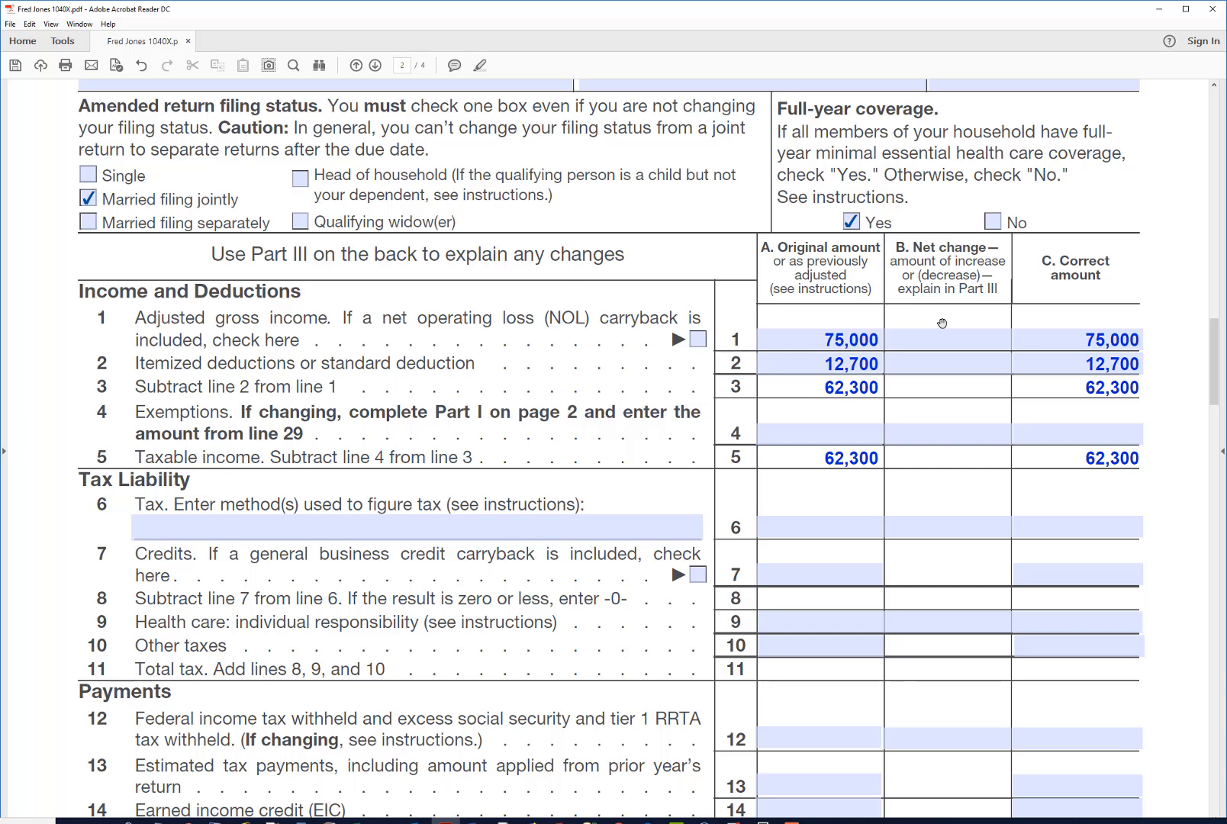
click(838, 443)
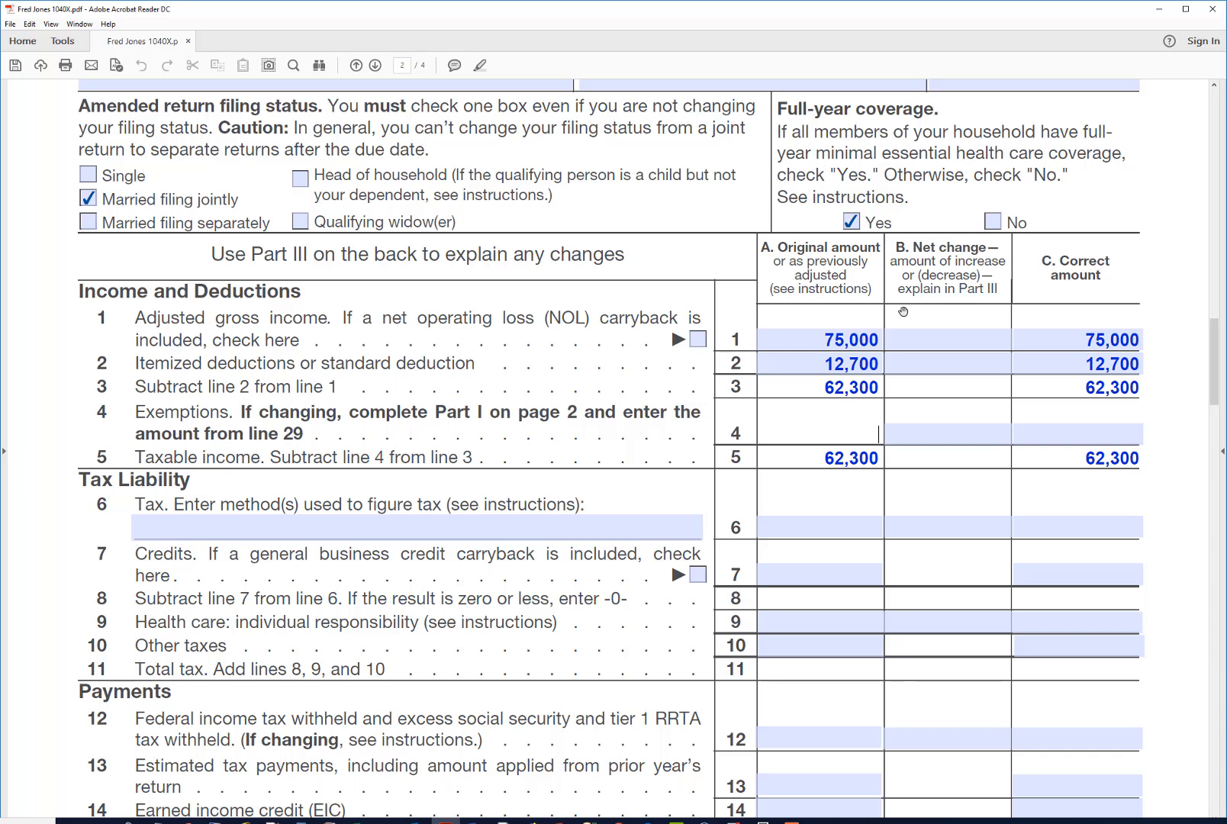
text(12150)
key(Return)
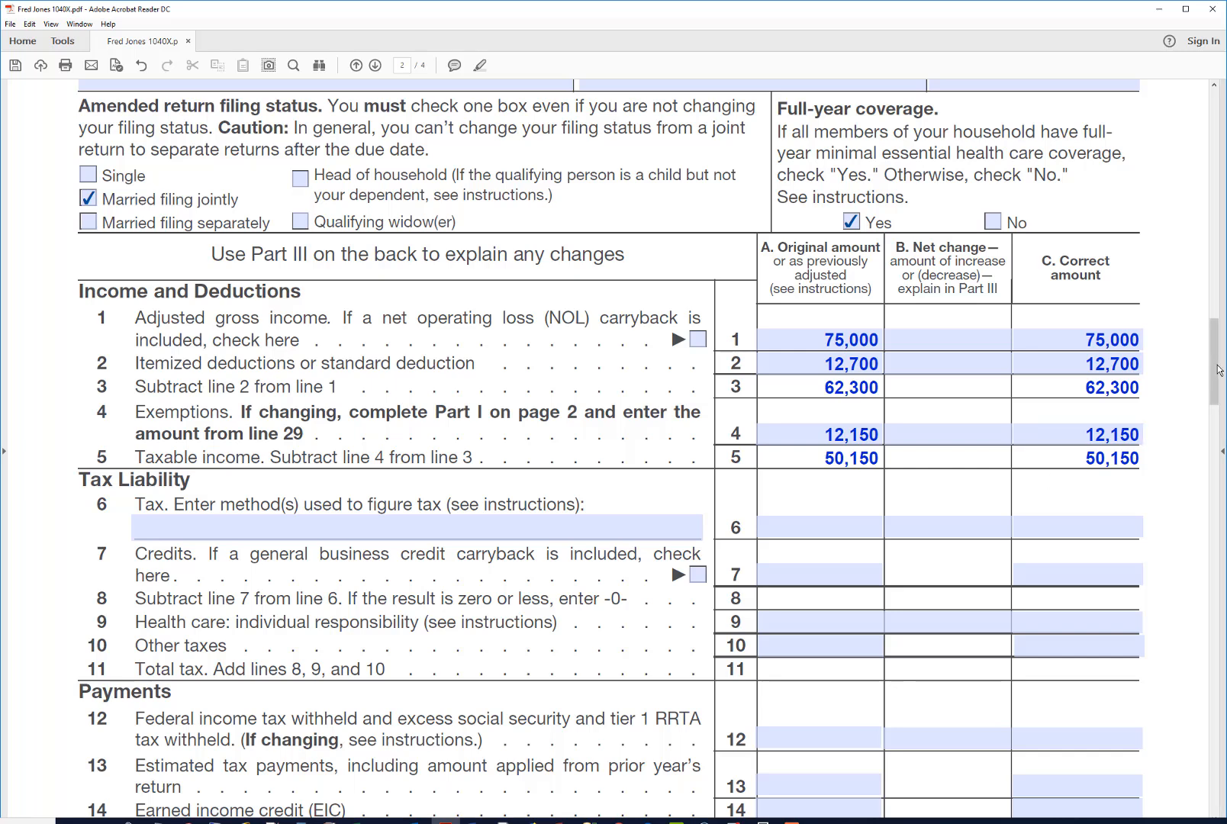
- Enter 6594 as the original tax amount on line 6, column A
drag(1215, 363, 1216, 371)
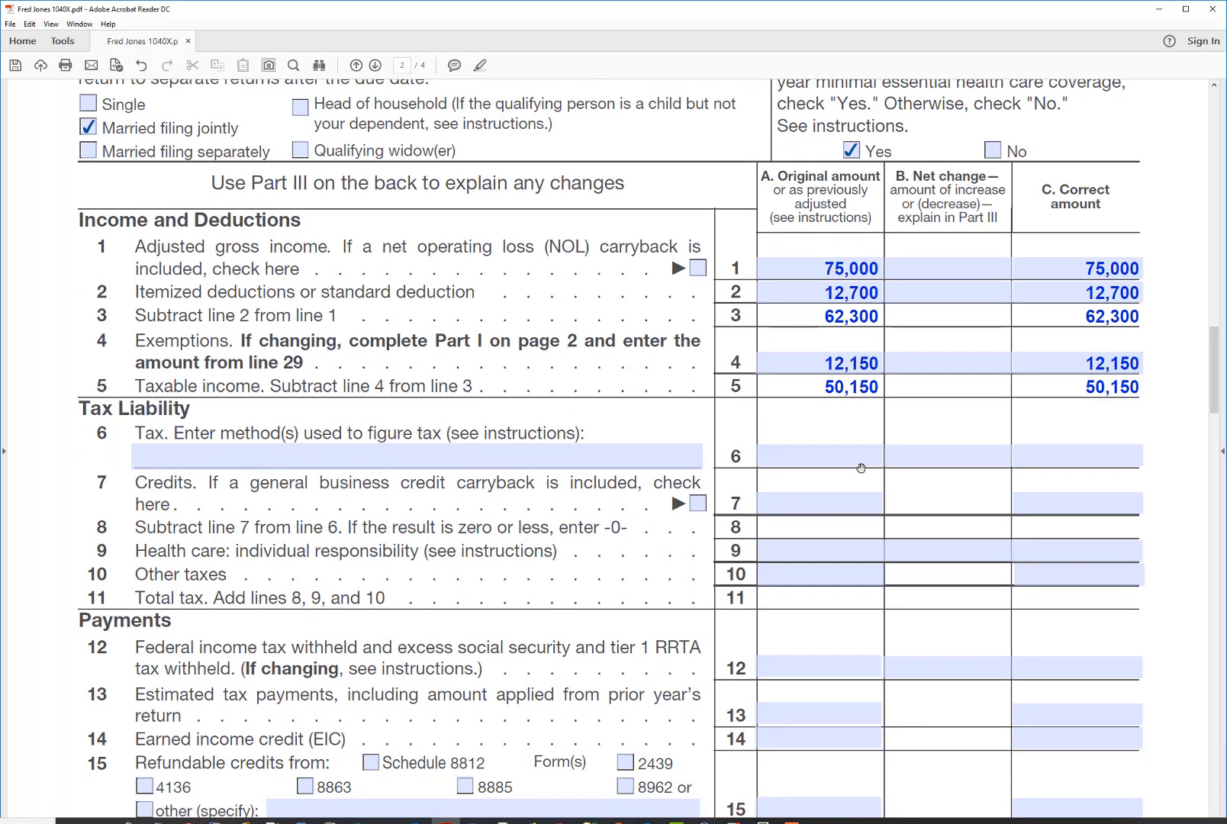
click(857, 458)
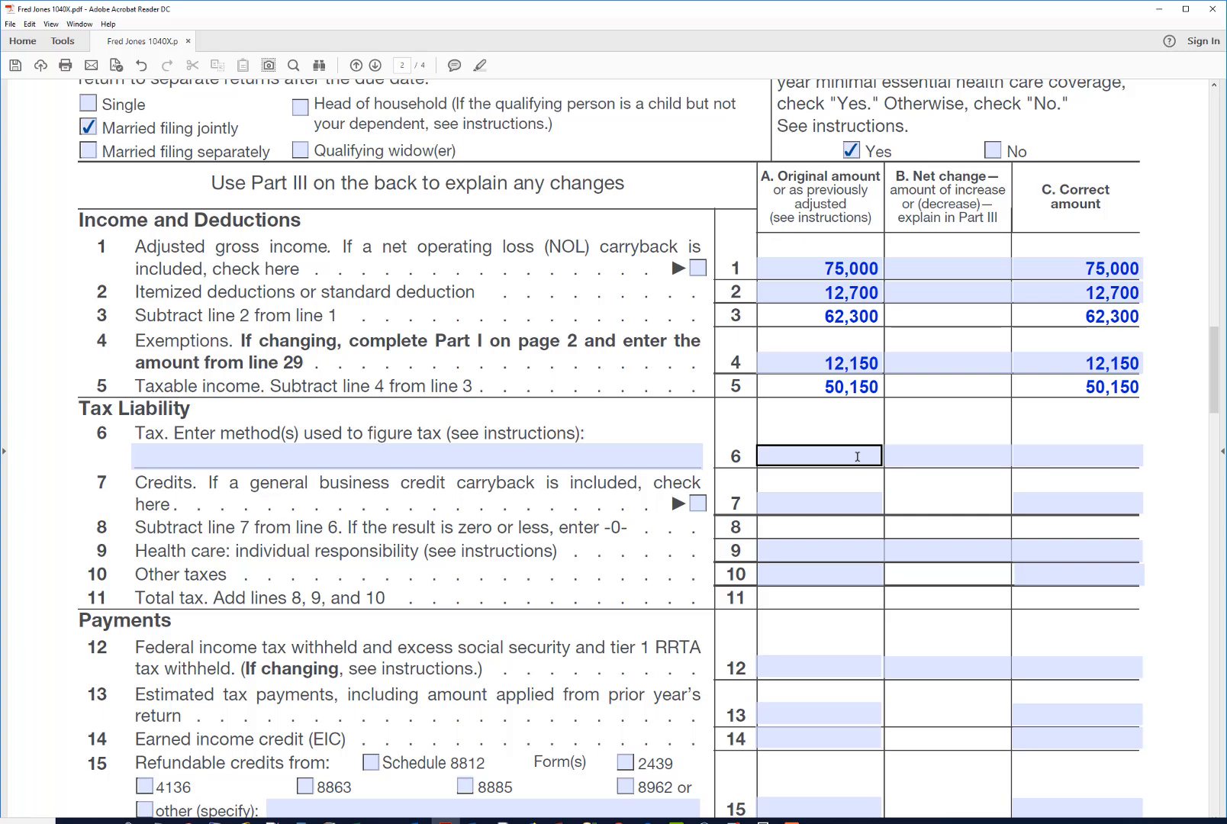
click(858, 456)
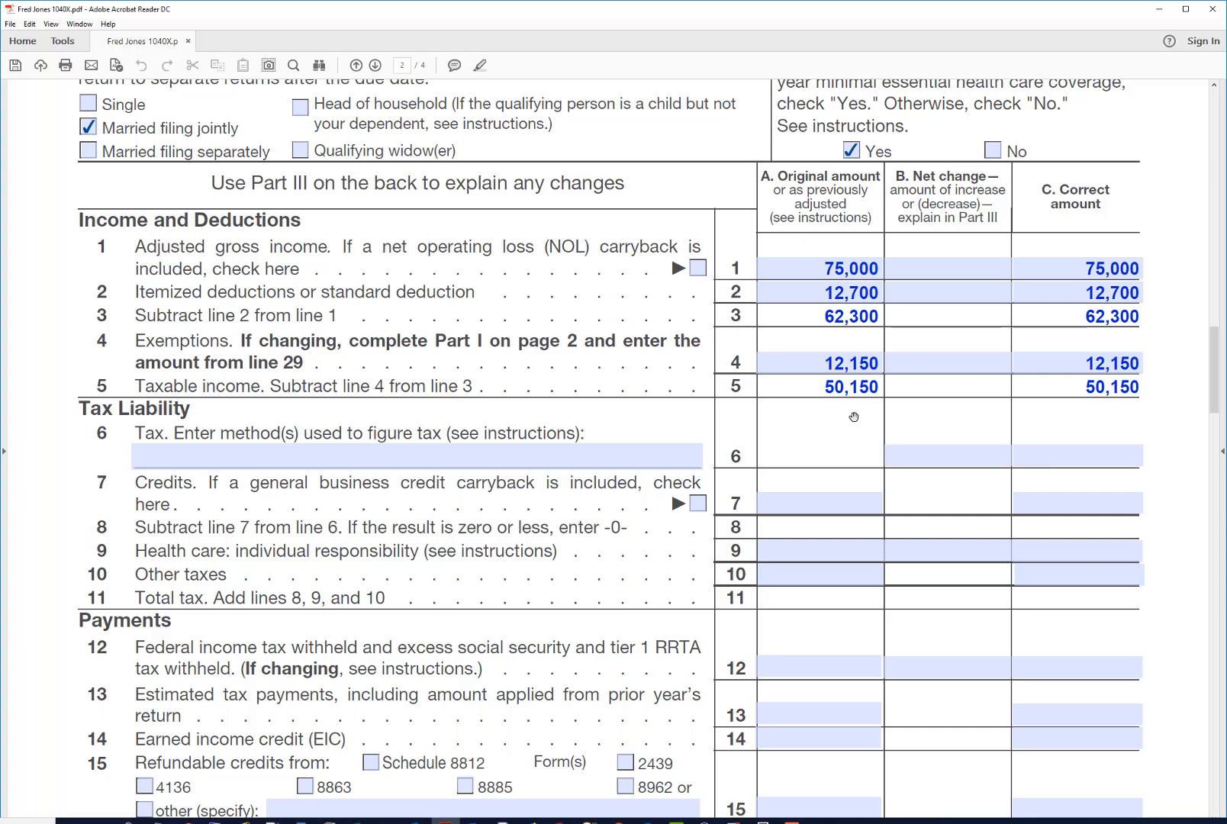
text(6594)
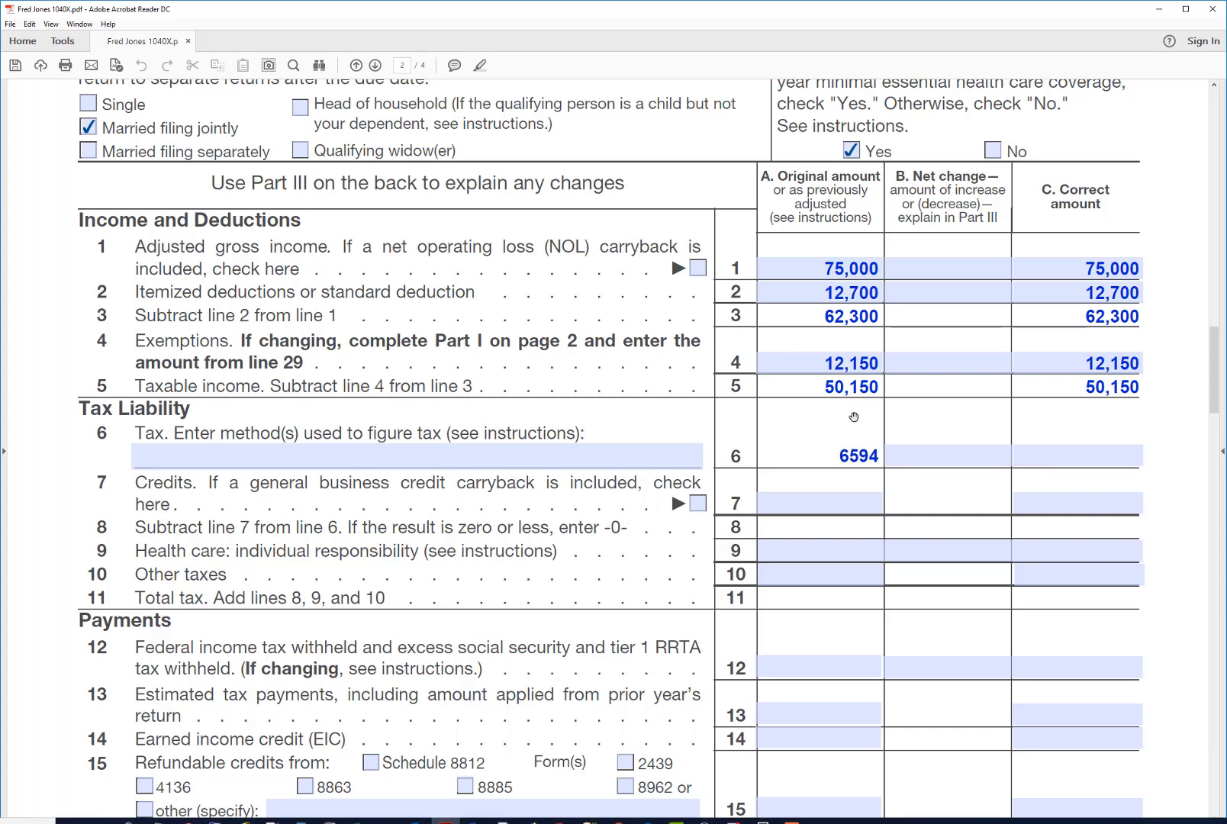
key(Return)
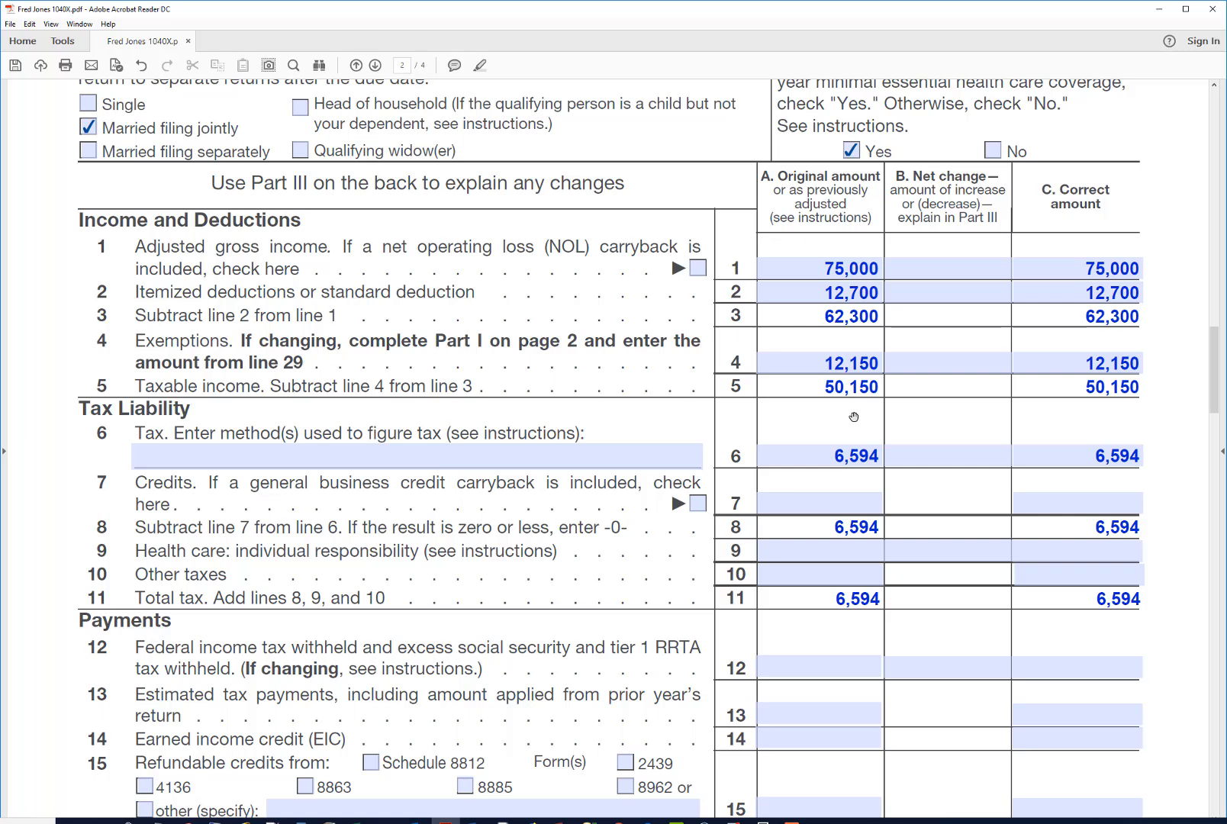
- Enter "Table" as the method used to figure the tax on line 6
click(573, 460)
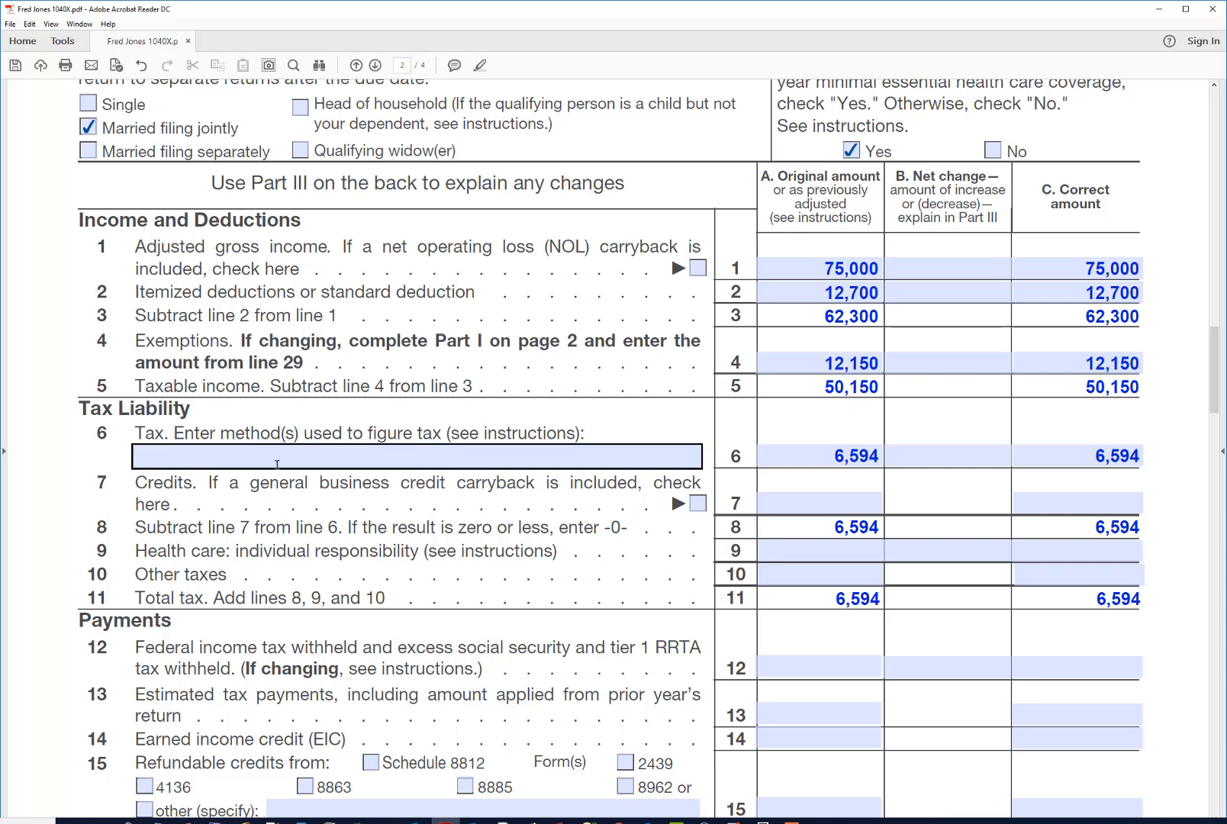
click(271, 458)
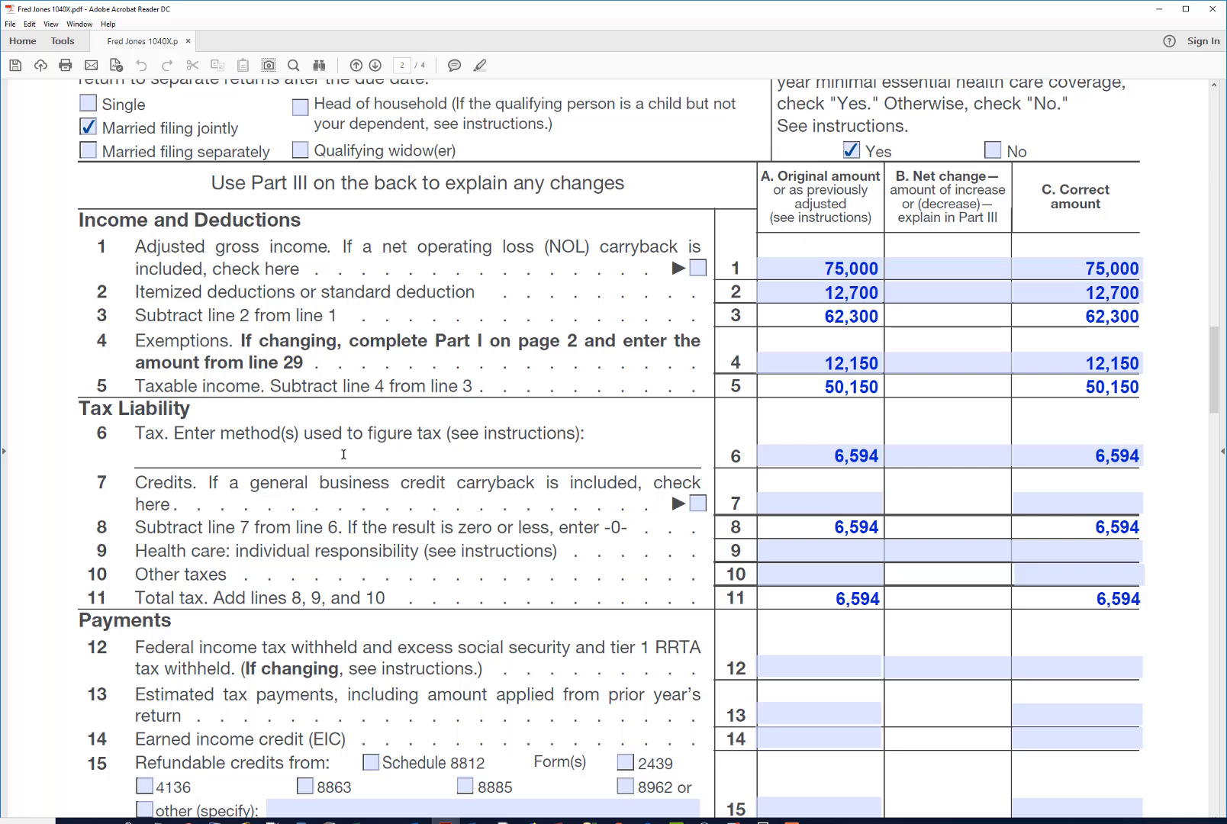
text(Table)
key(Return)
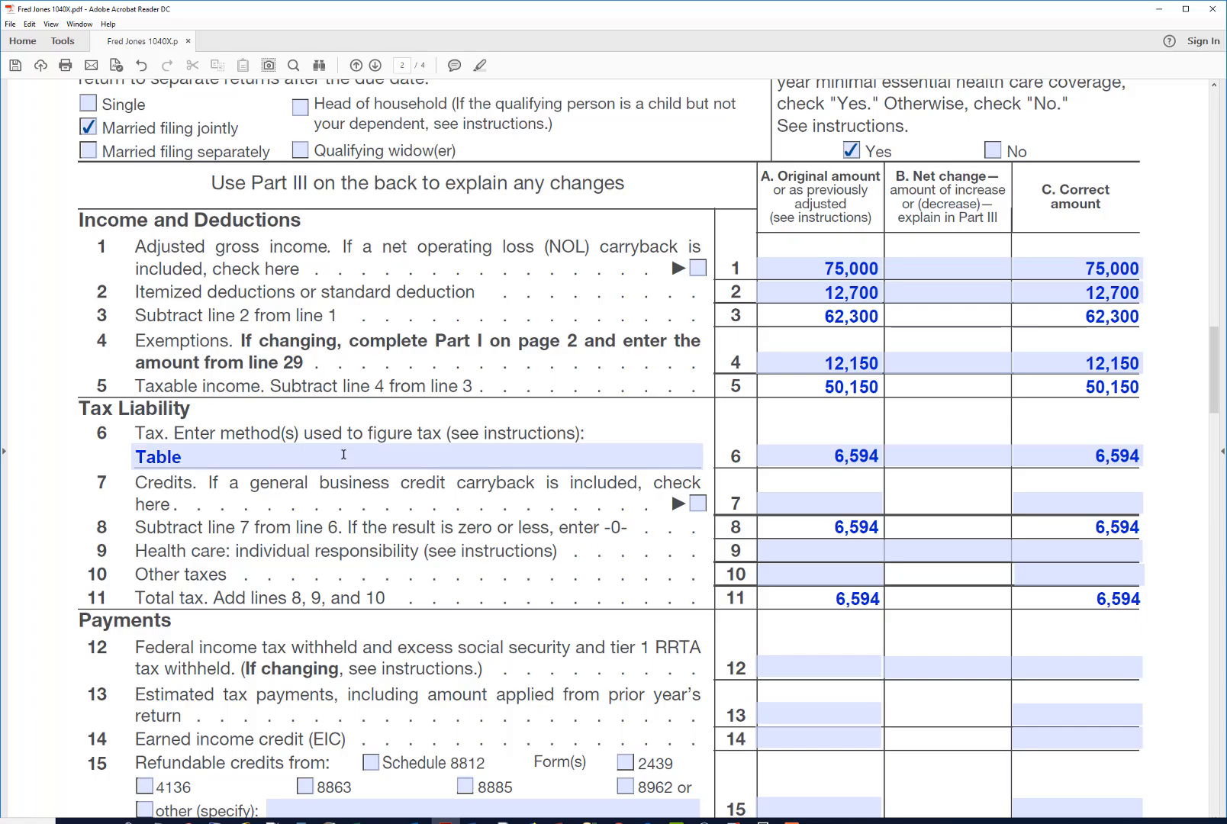
- Enter 6800 as the original federal income tax withheld on line 12, column A
scroll(671, 458, down, 3)
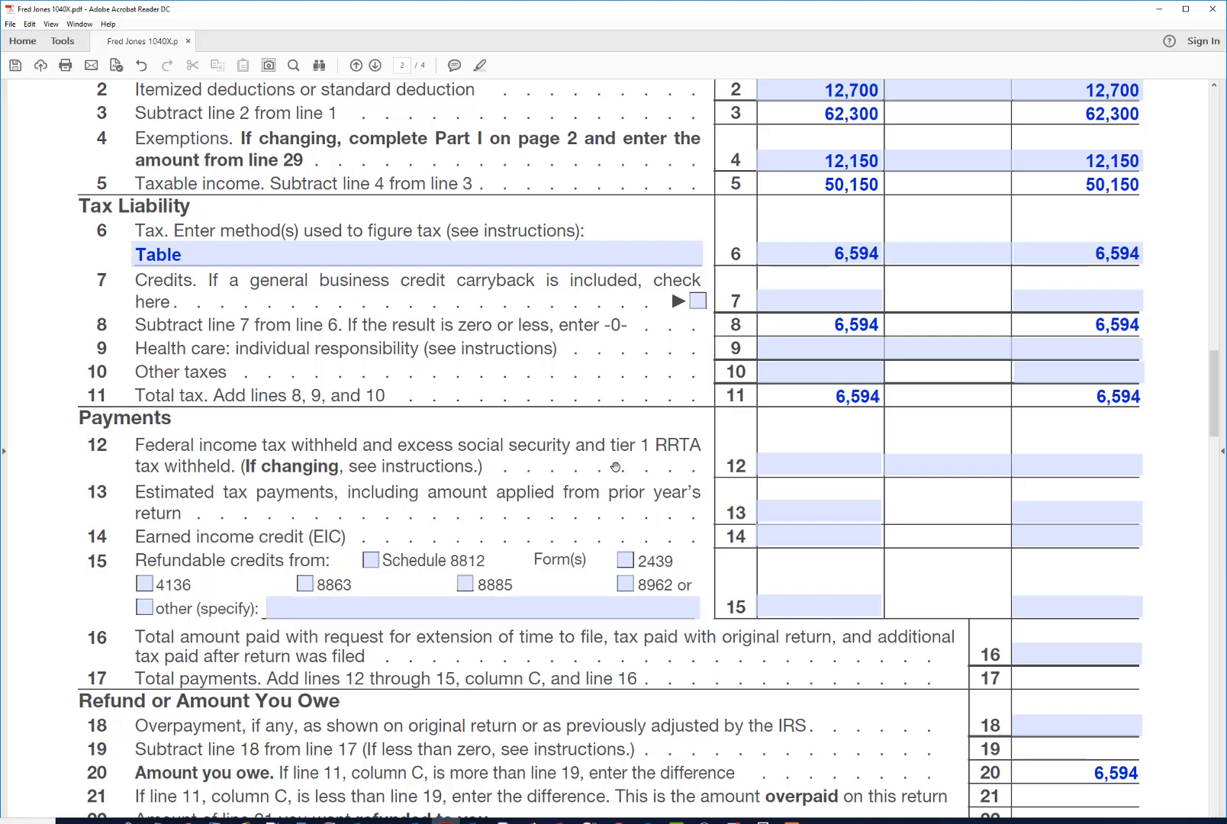
click(792, 464)
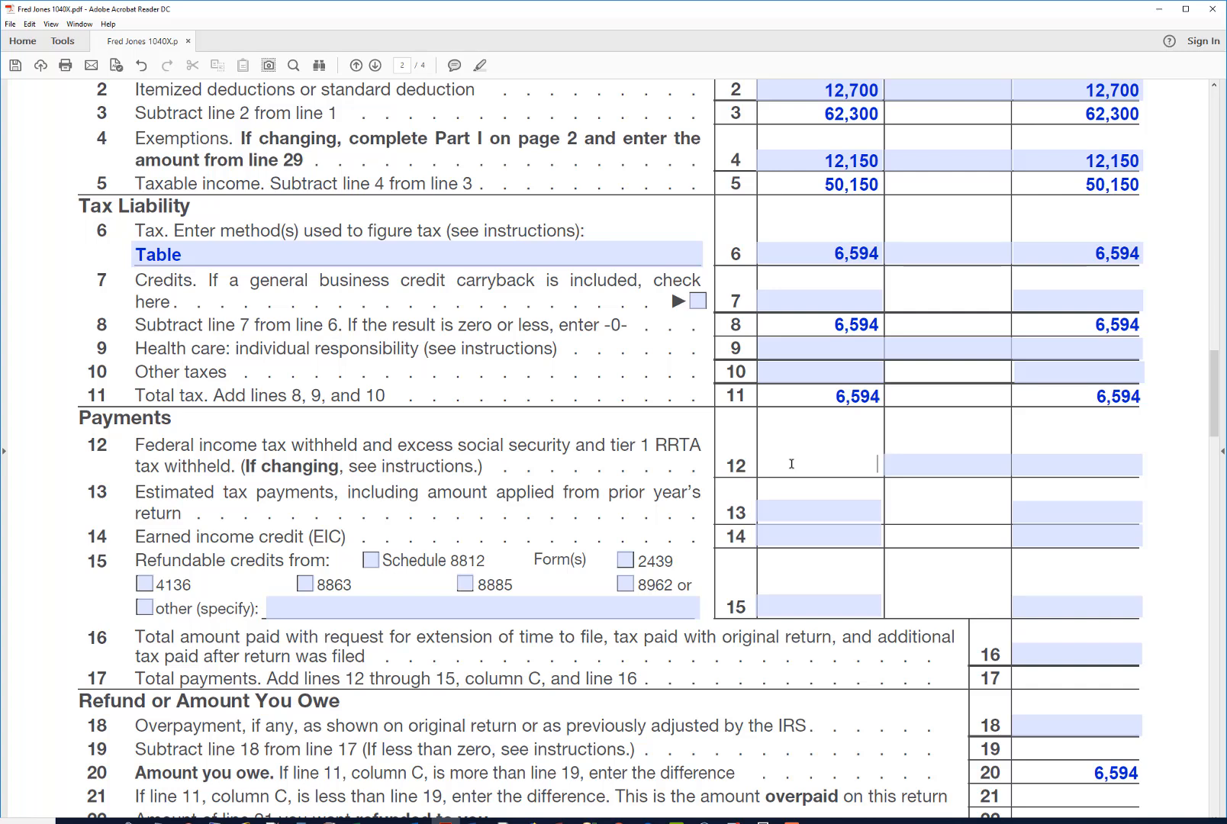
text(6800)
key(Return)
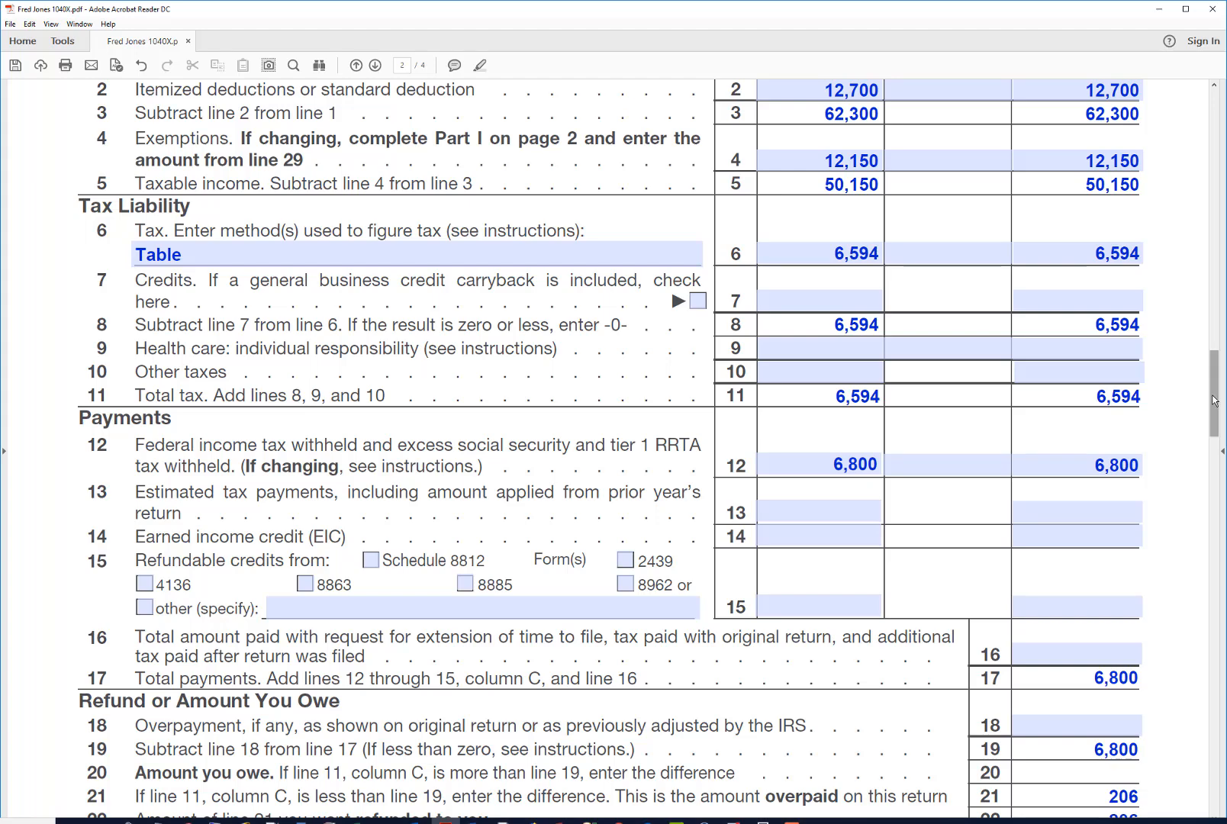
- Enter 206 as the overpayment shown on the original return on line 18
drag(1215, 401, 1215, 415)
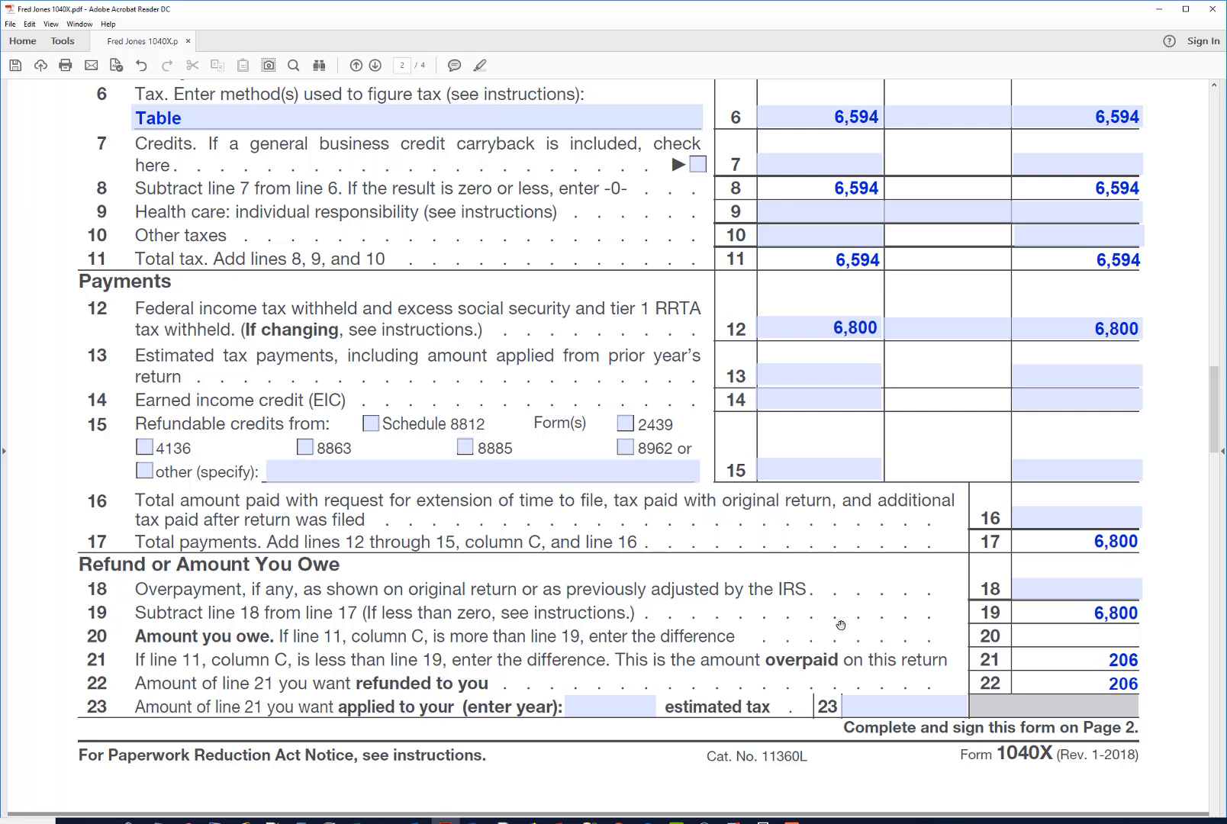
click(1031, 594)
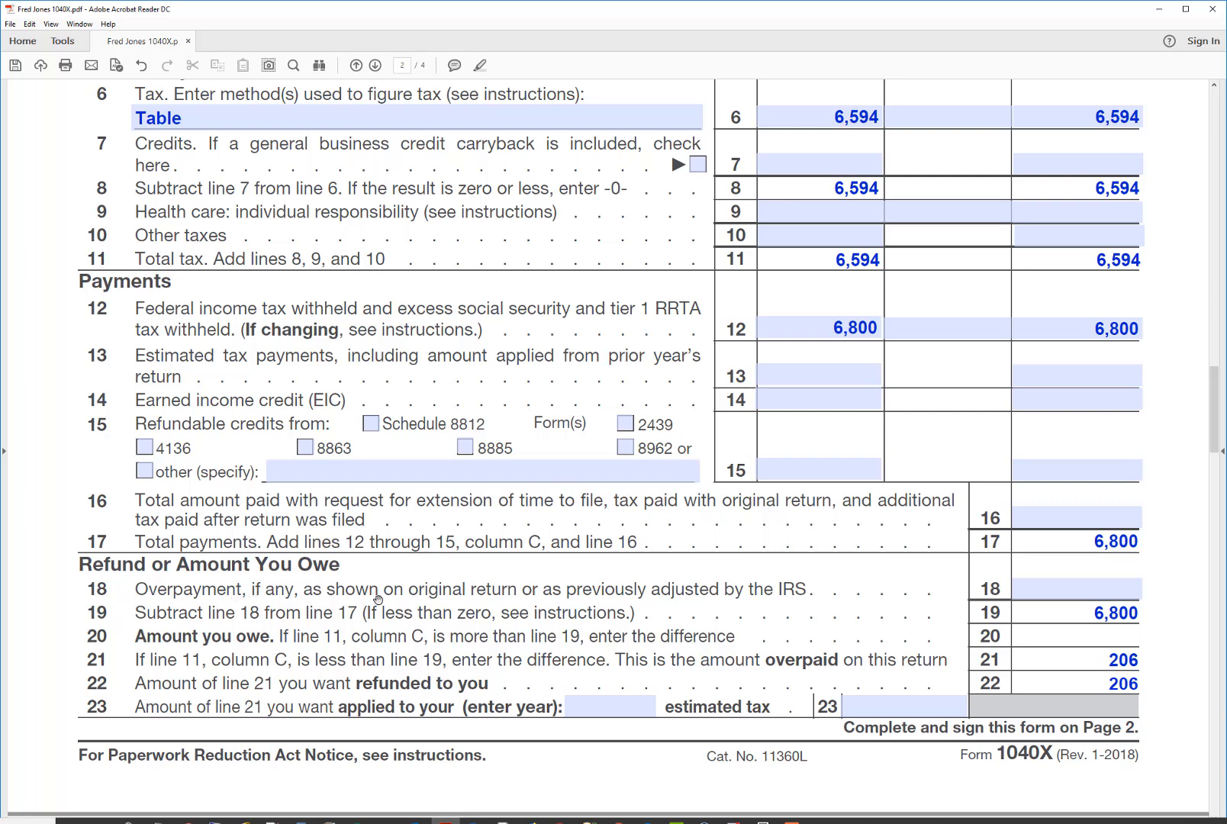
click(1120, 593)
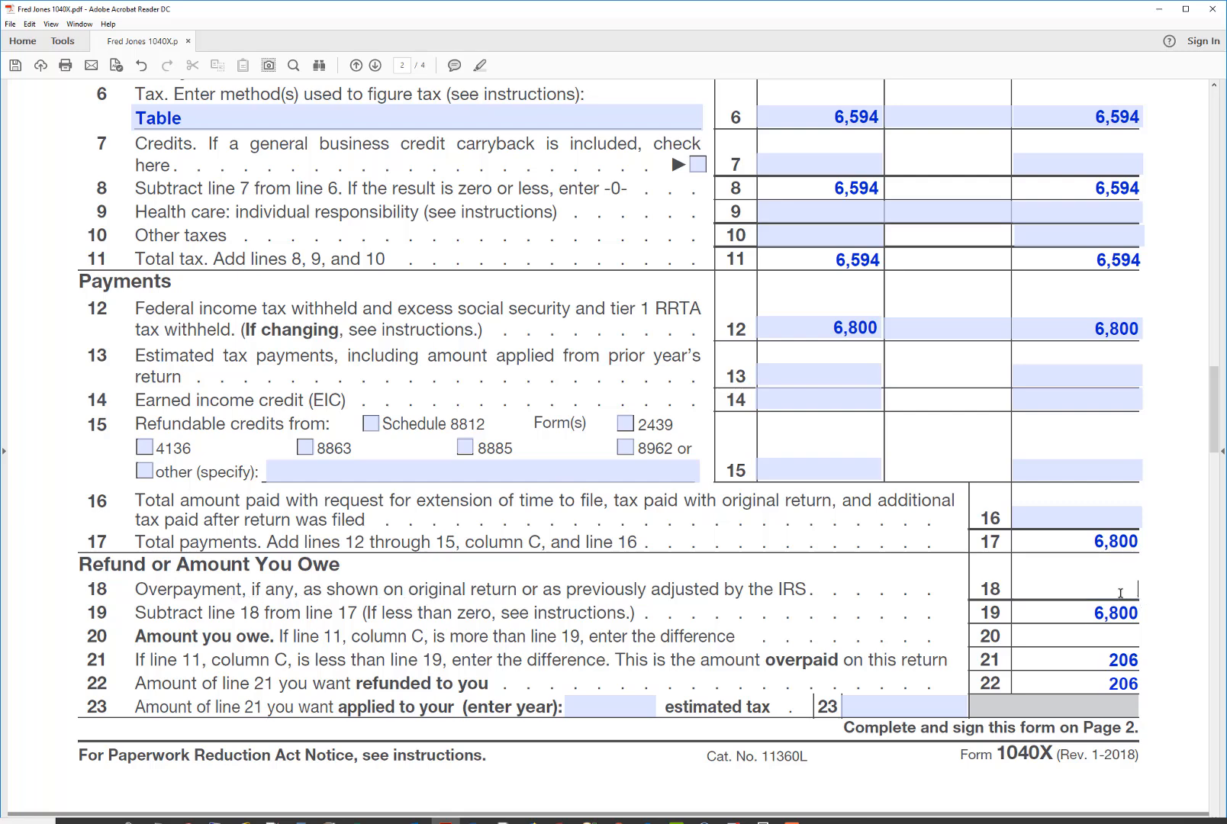
text(206)
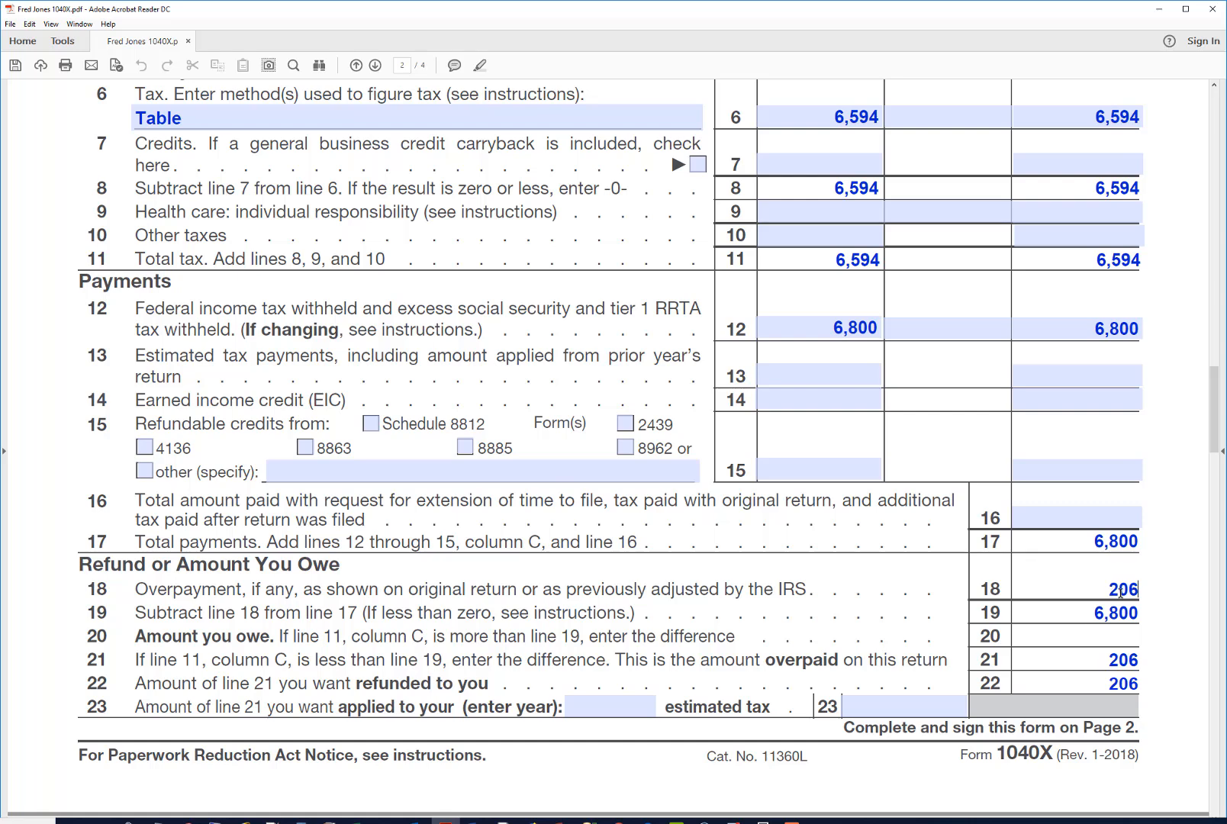
key(Return)
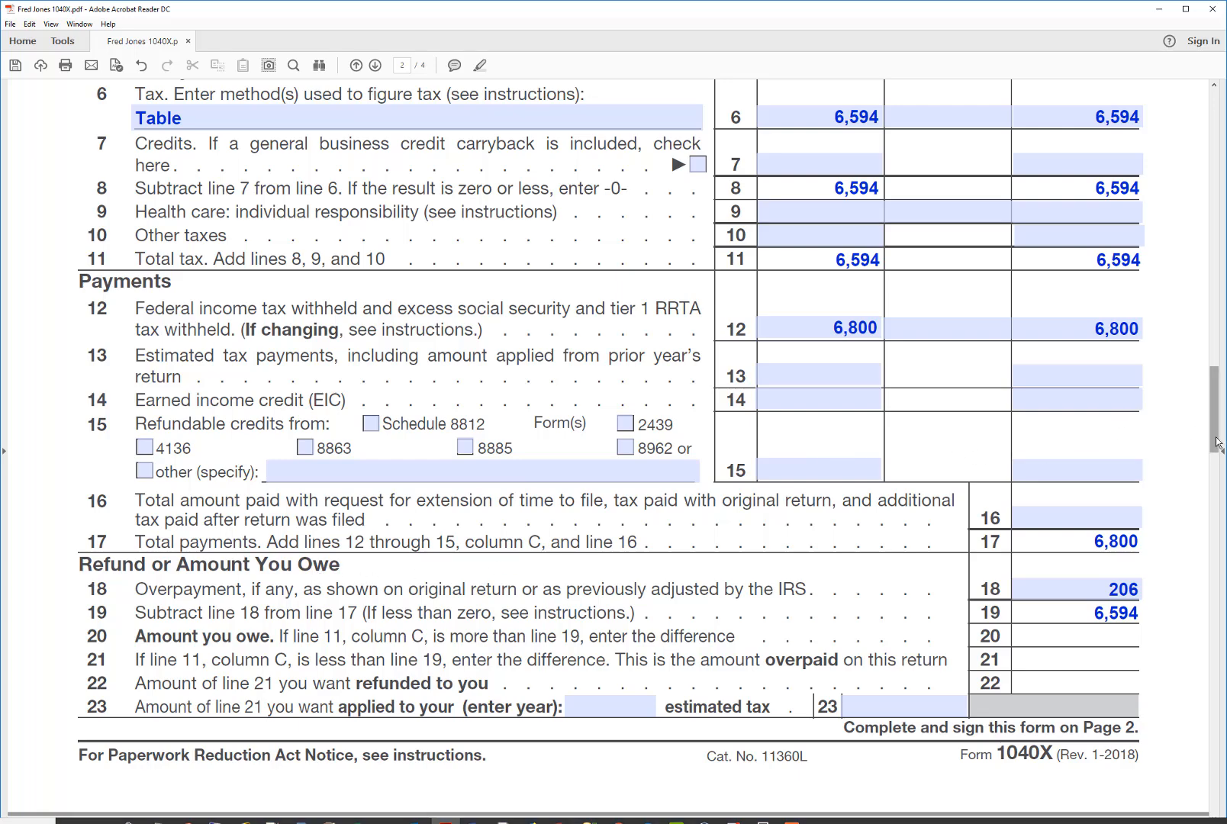
- Enter 12000 as the net change to adjusted gross income on line 1, column B
drag(1207, 444, 1209, 389)
click(946, 365)
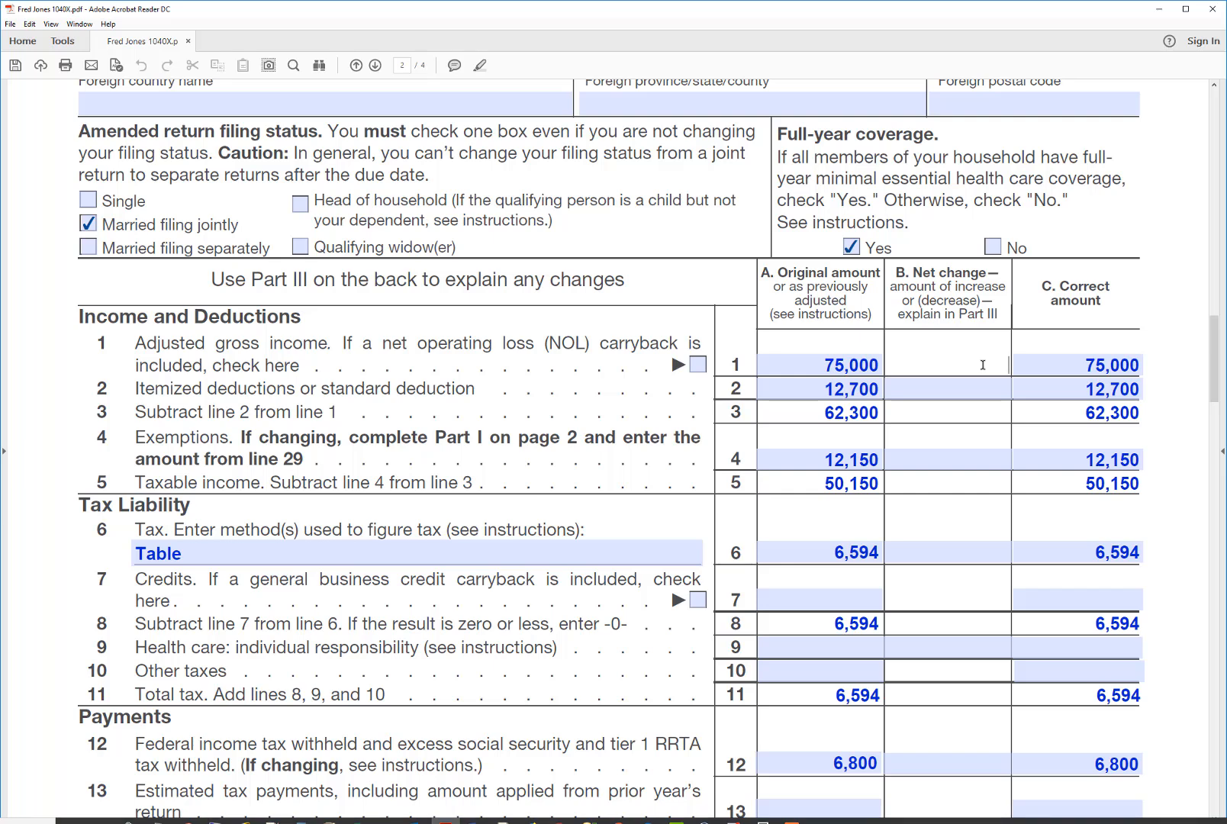
text(12000)
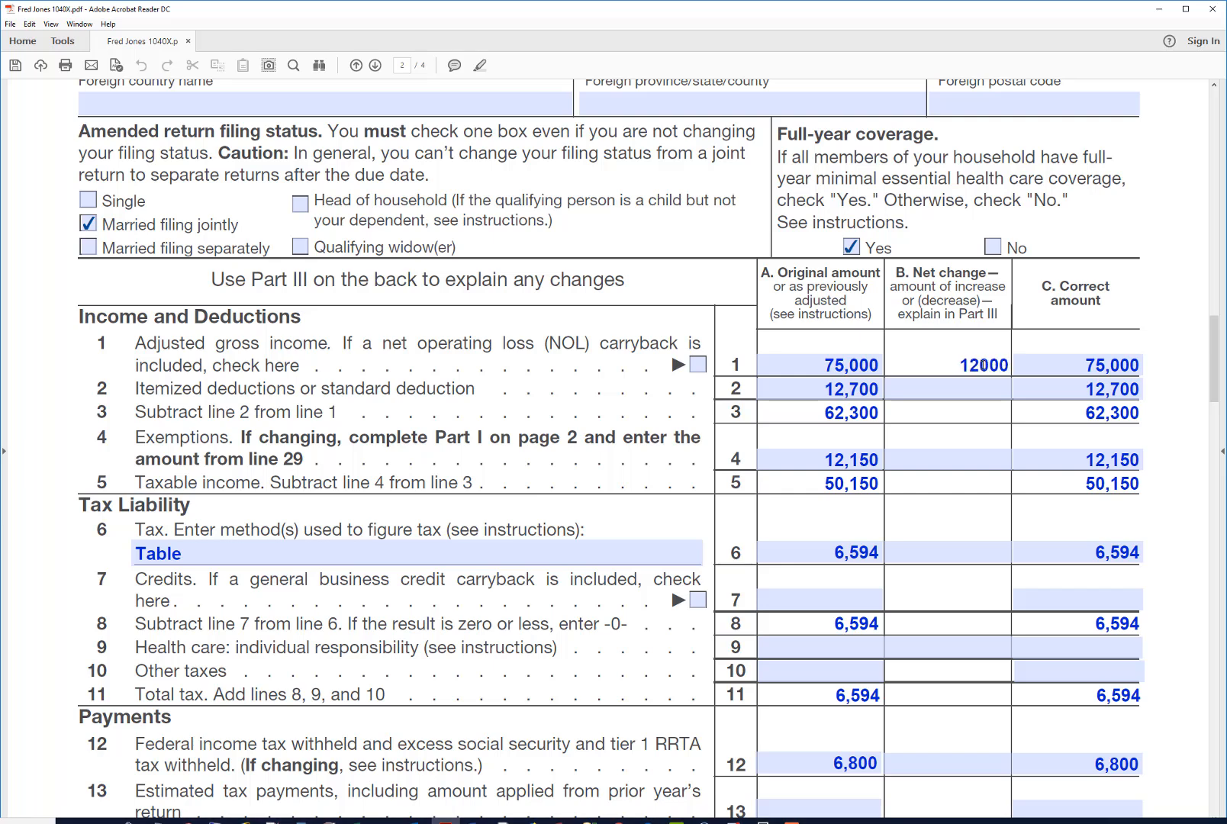
key(Tab)
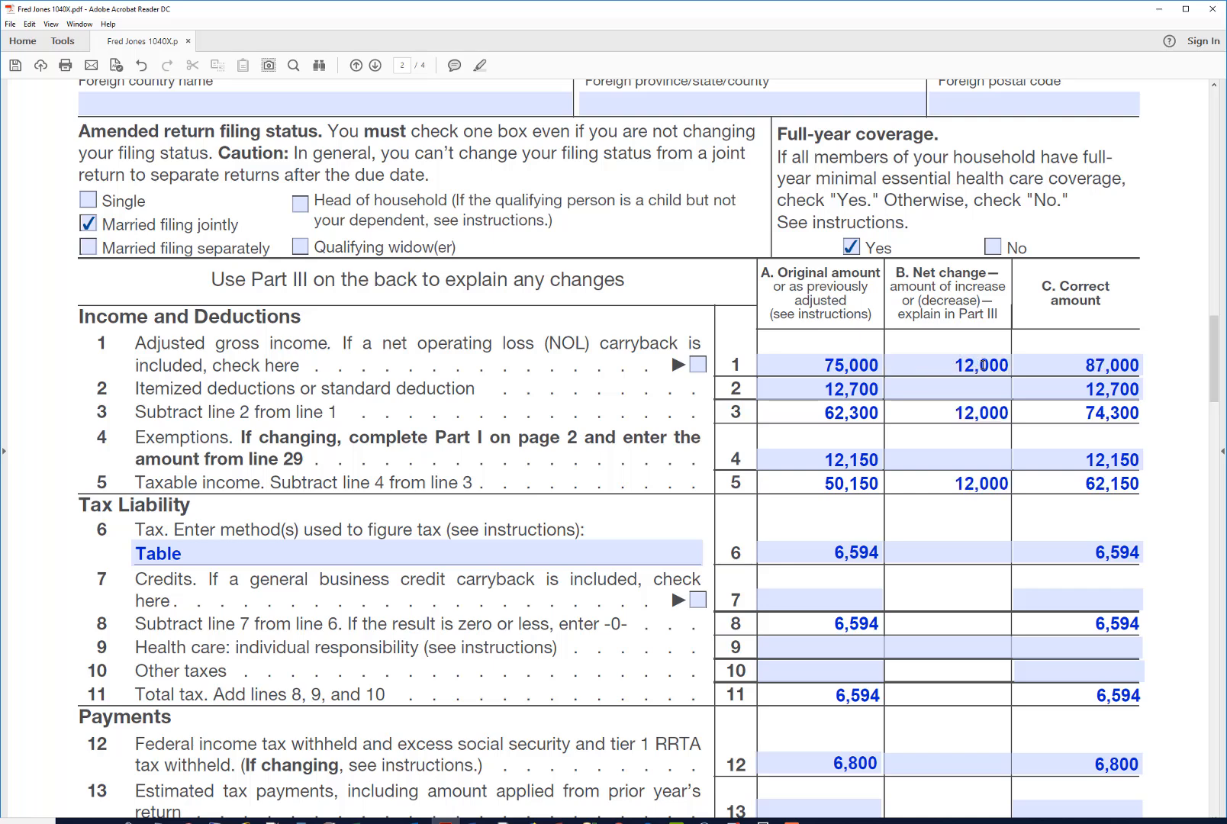
click(899, 391)
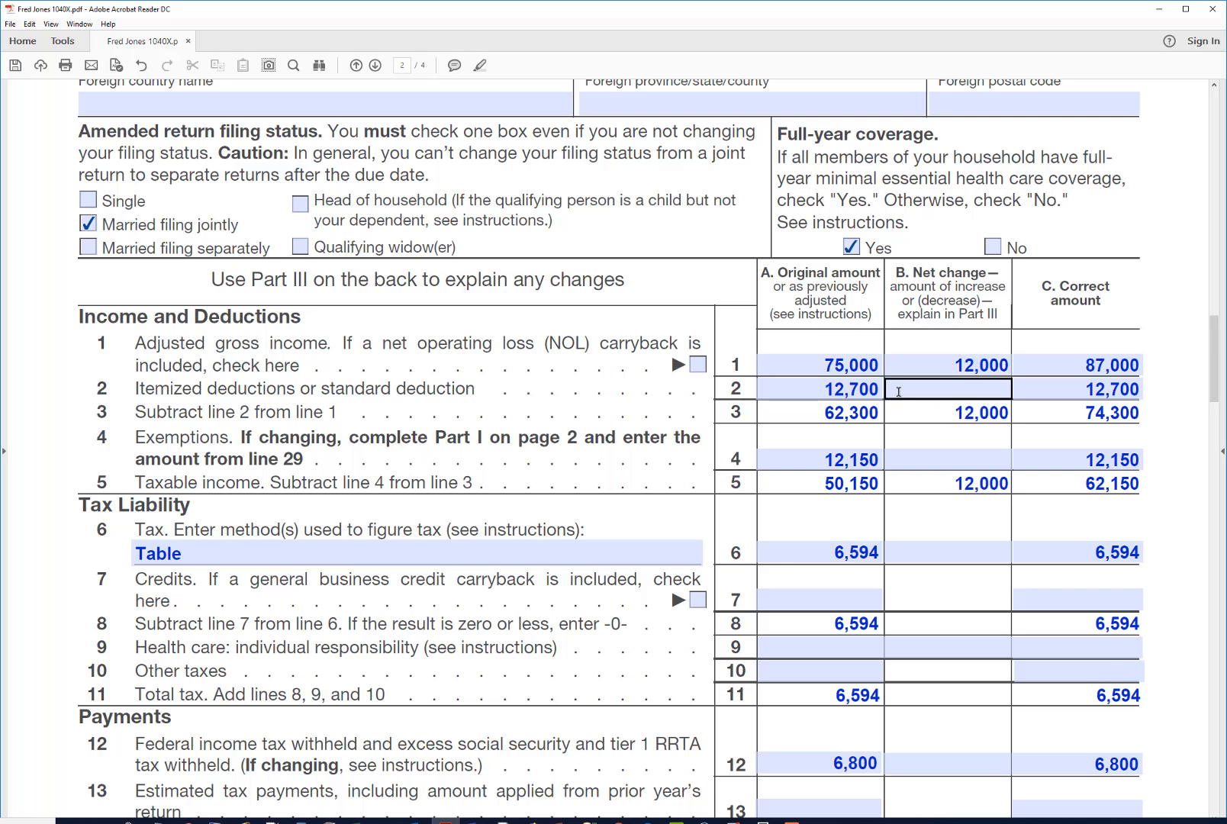
click(891, 450)
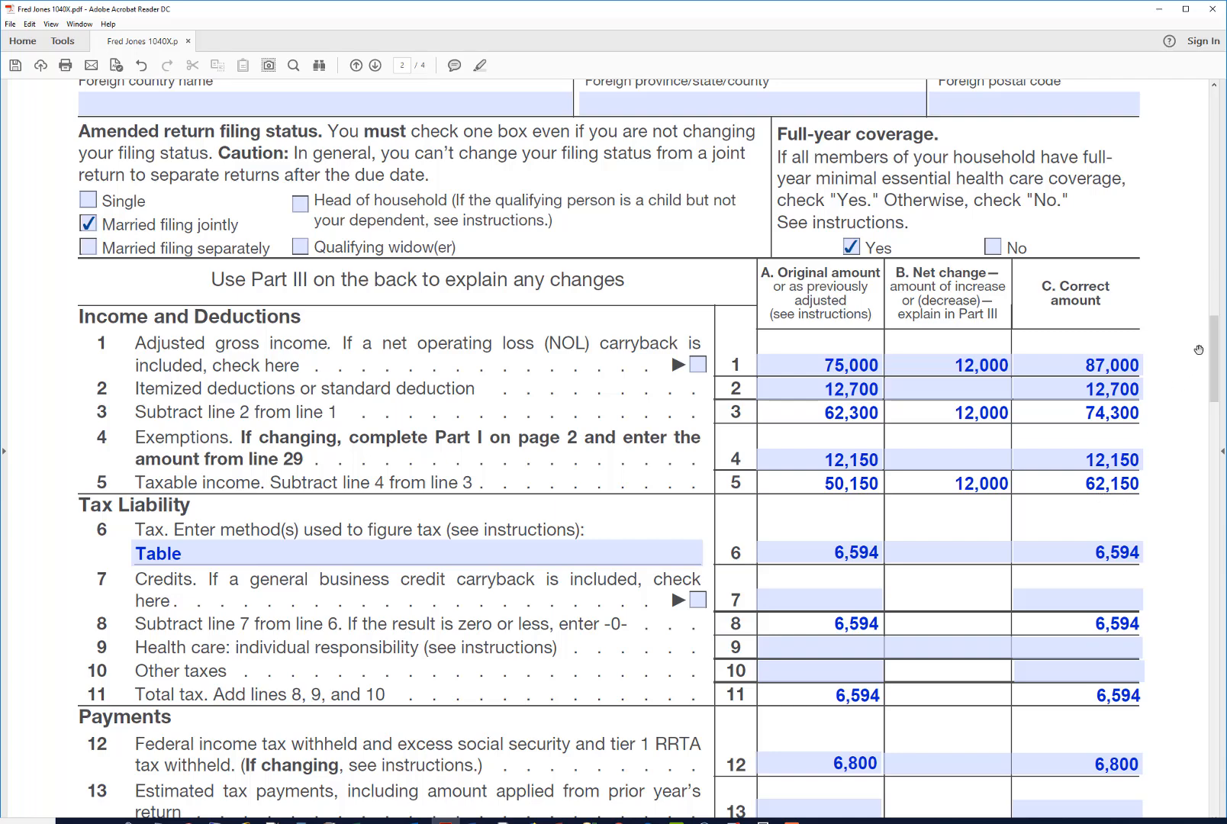
drag(1217, 346, 1206, 365)
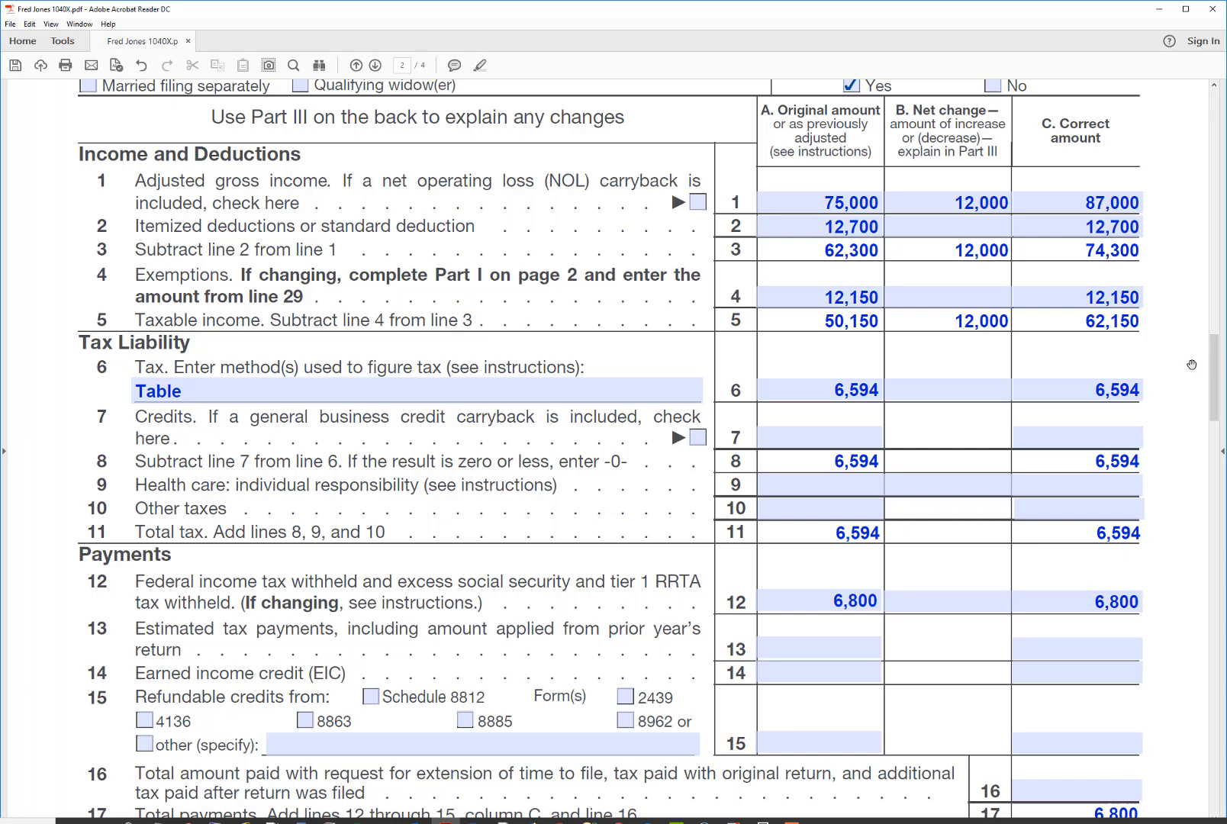
click(999, 400)
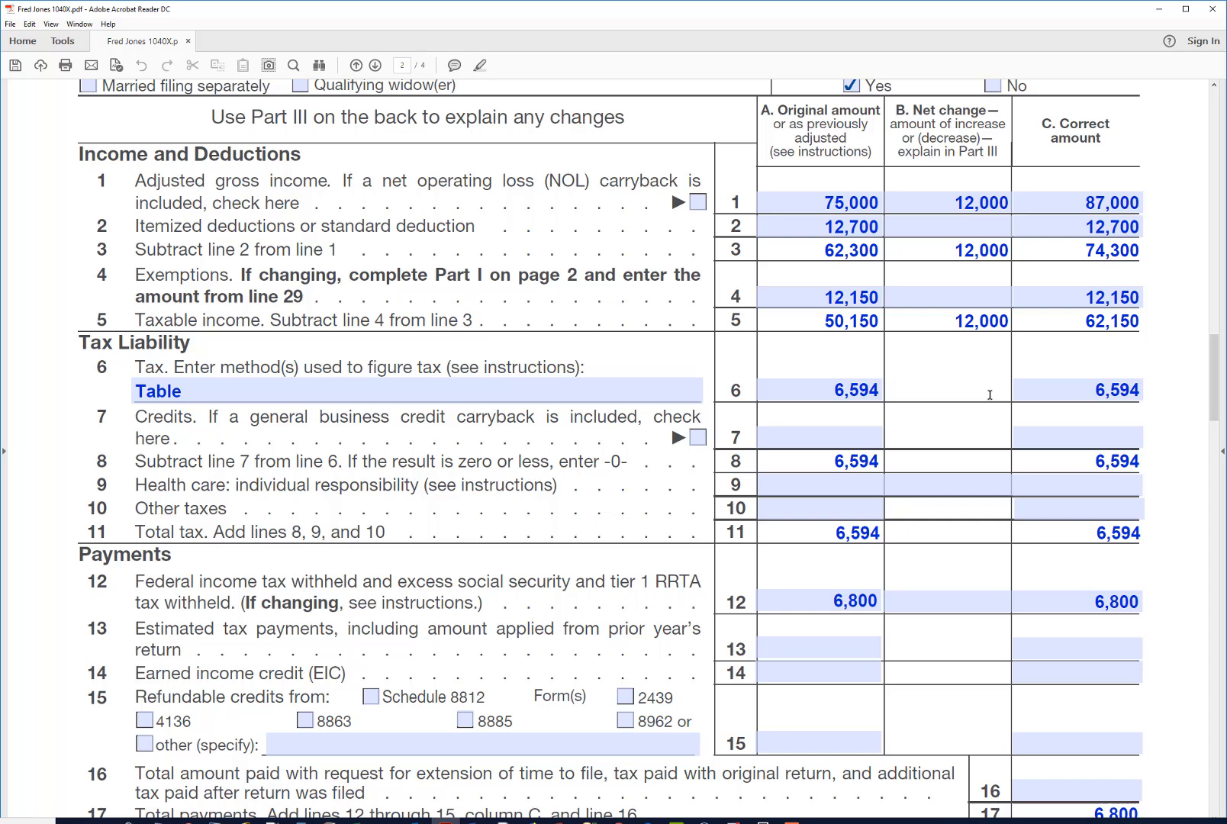
text(8394)
key(Return)
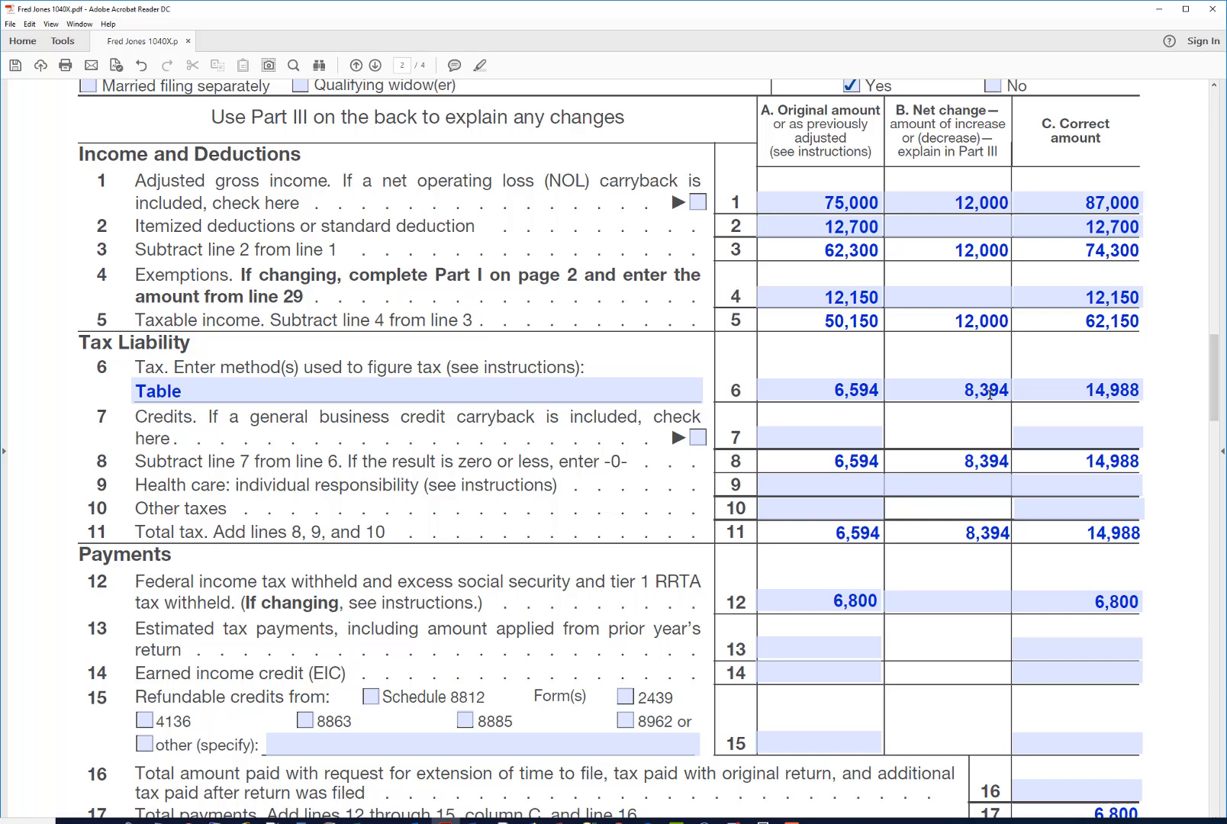
drag(959, 390, 1024, 395)
key(Delete)
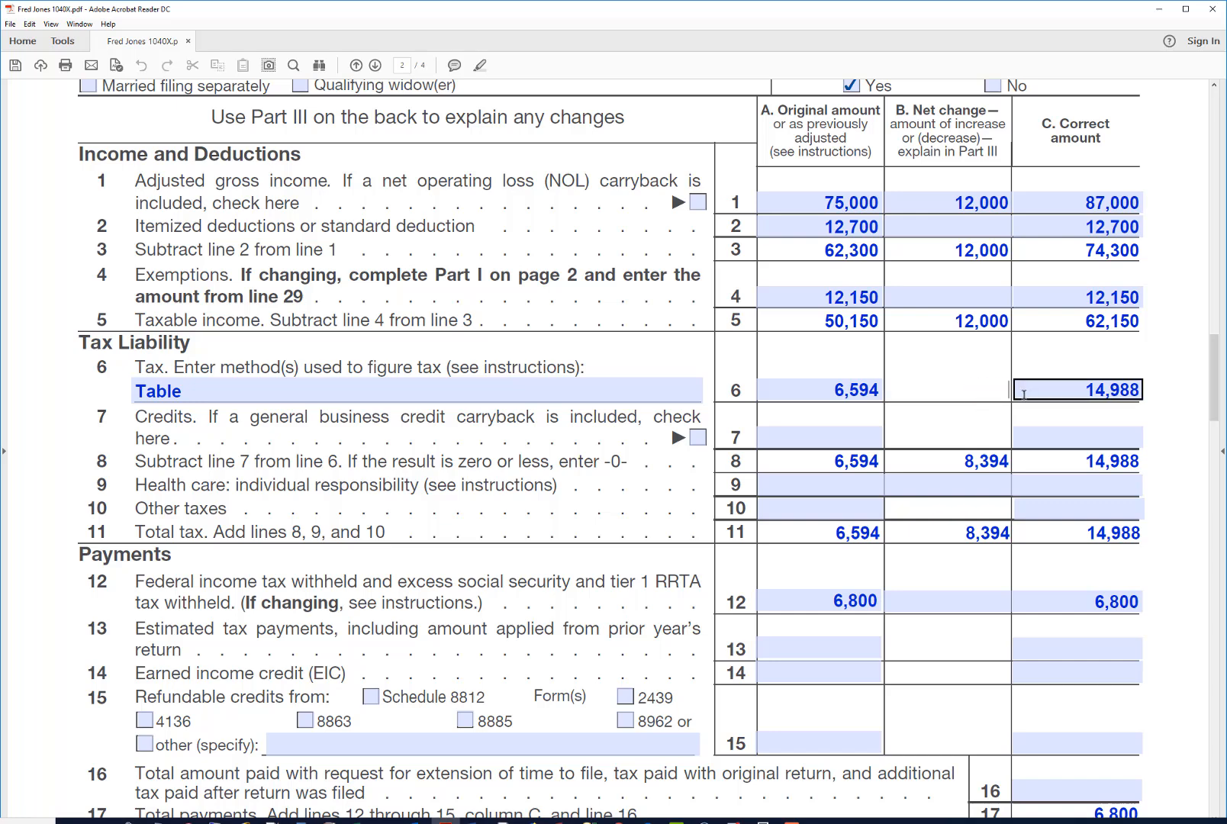
click(1043, 348)
- Set the net change in tax on line 6, column B, to 1,800
click(978, 387)
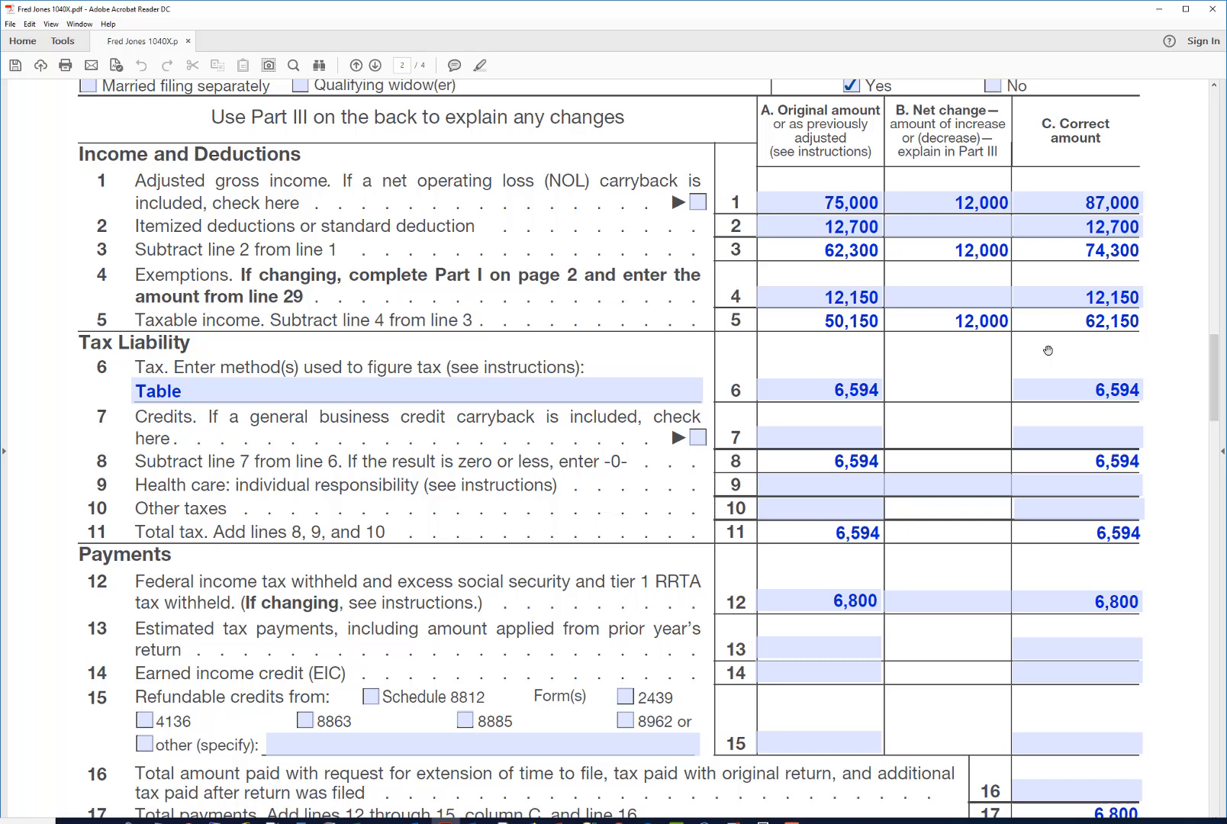
text(1,8)
text(00)
key(Tab)
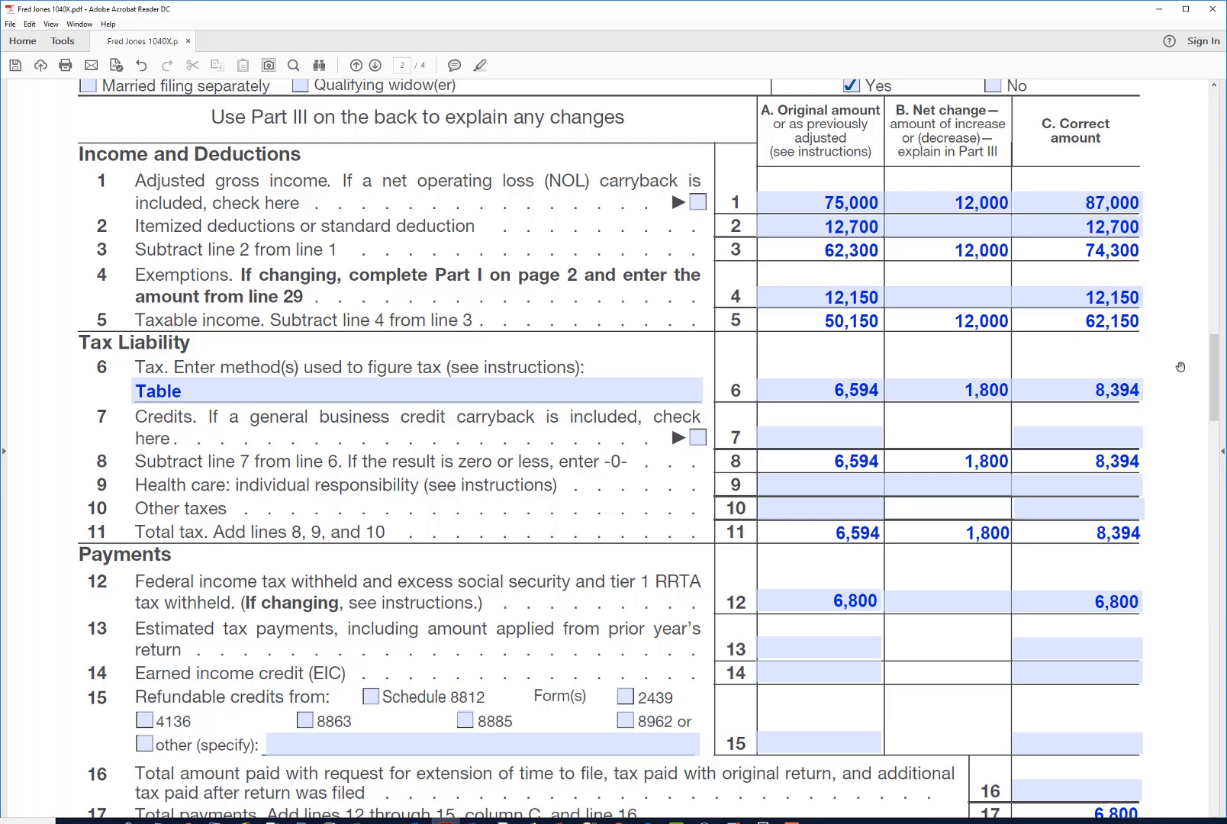
- Enter 2000 as the net change in federal income tax withheld on line 12, column B
scroll(1215, 358, down, 3)
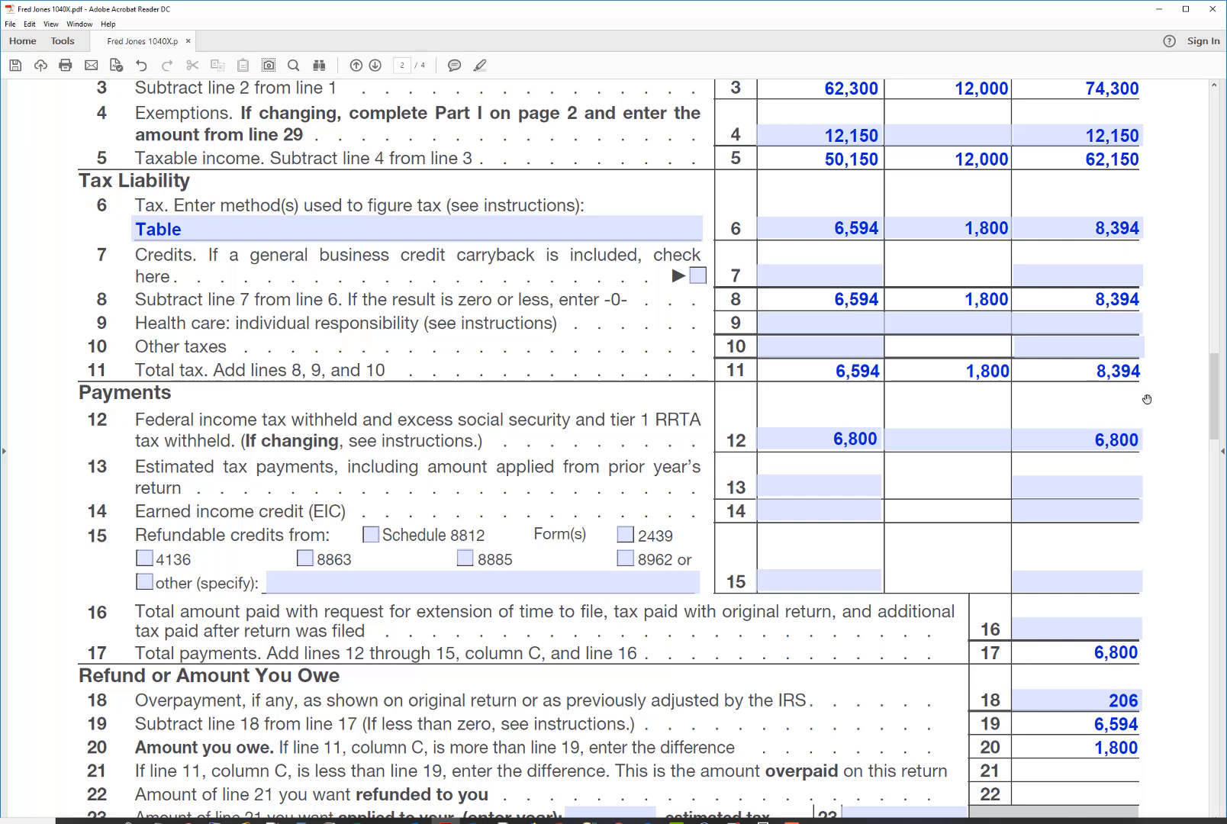
click(997, 438)
click(995, 440)
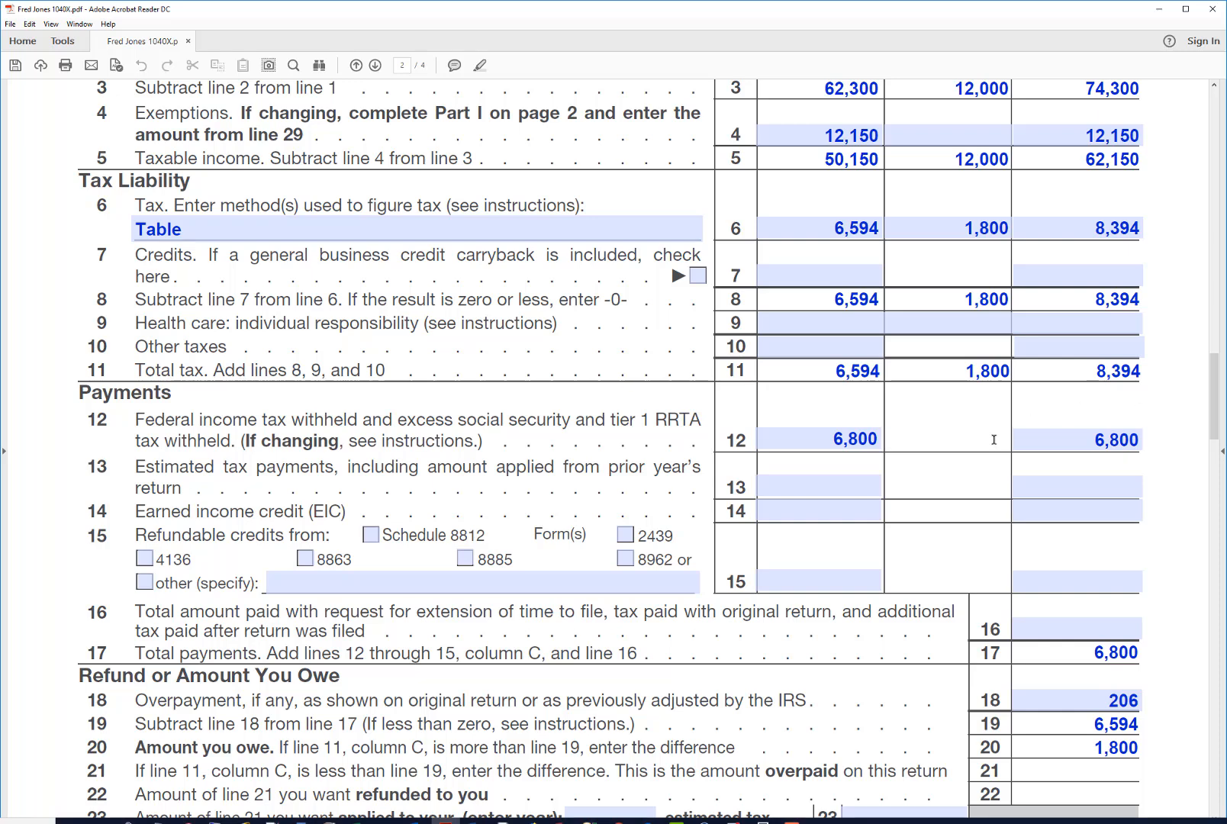
text(2000)
key(Return)
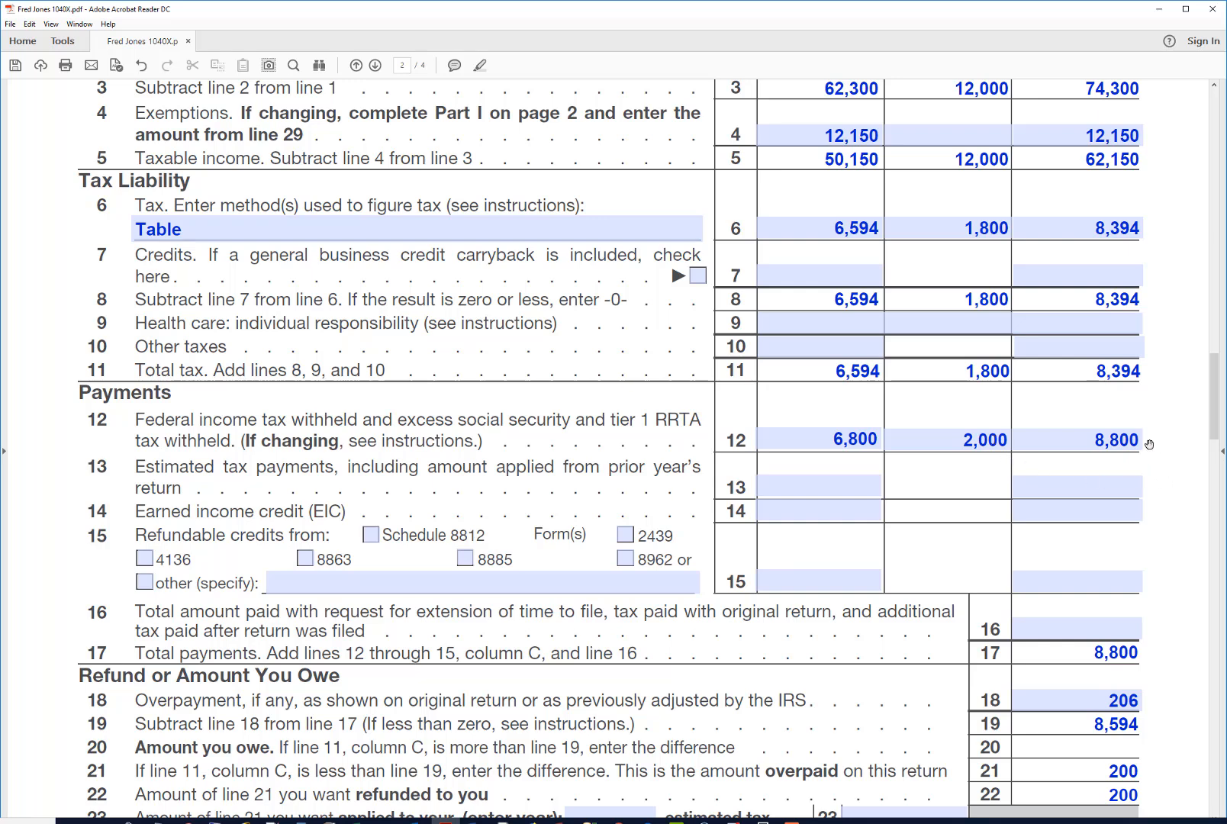
scroll(1216, 418, down, 2)
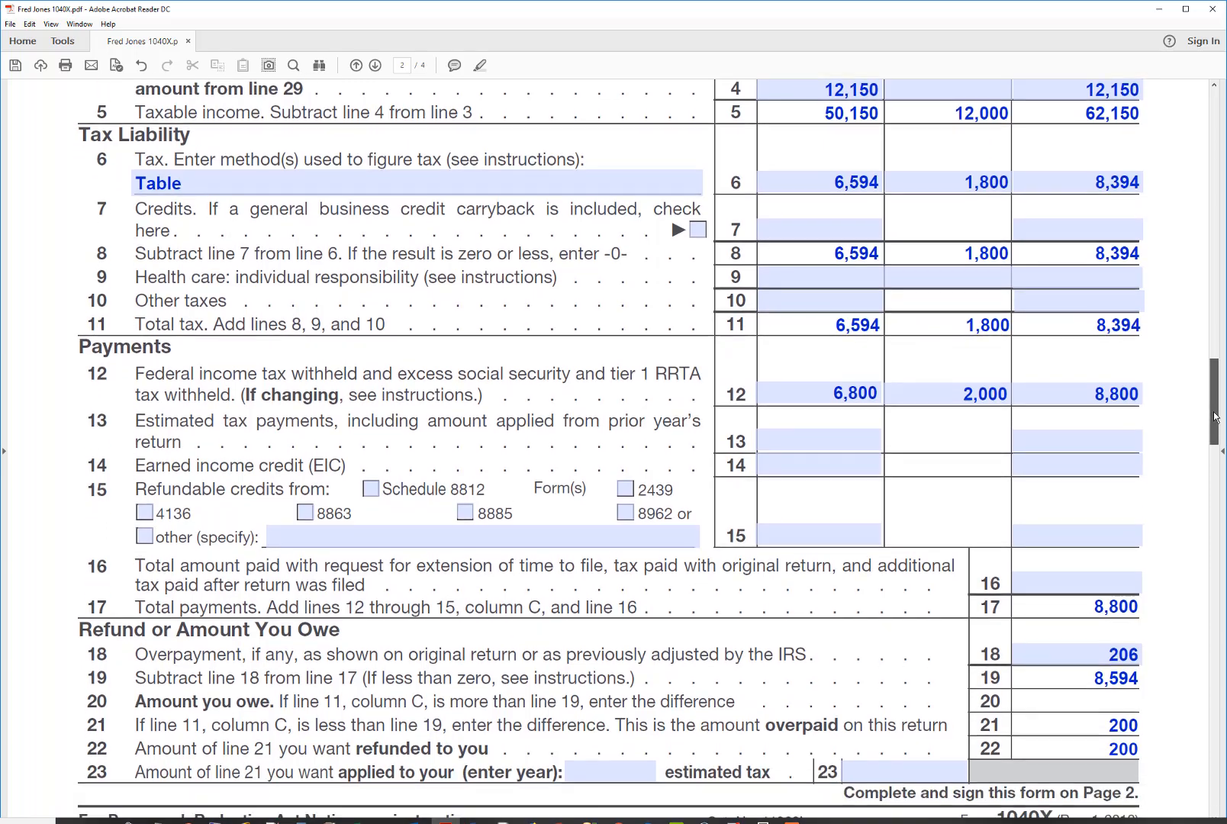
scroll(1216, 417, down, 1)
scroll(1215, 417, up, 1)
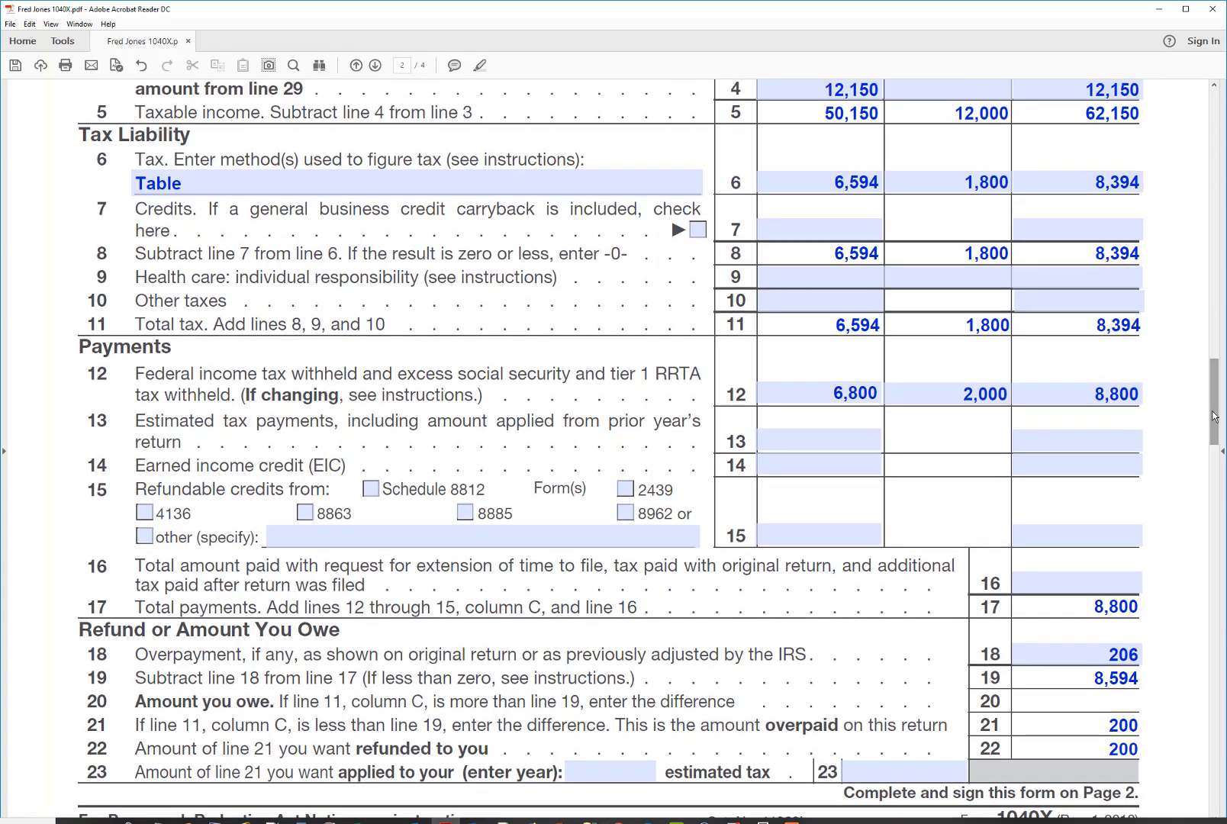